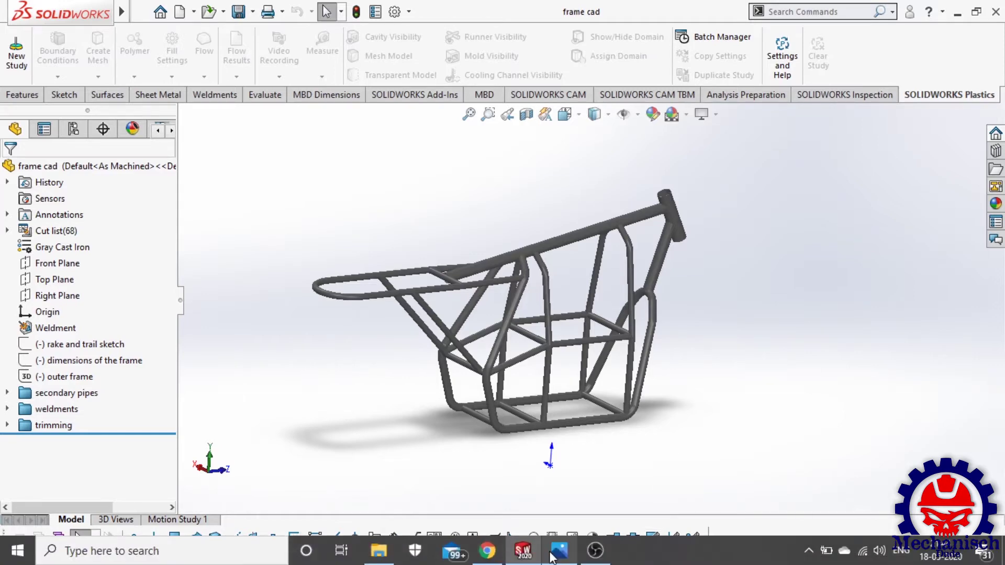
# Review the rake, trail and offset reference image full screen, then return to the frame model
pyautogui.click(559, 550)
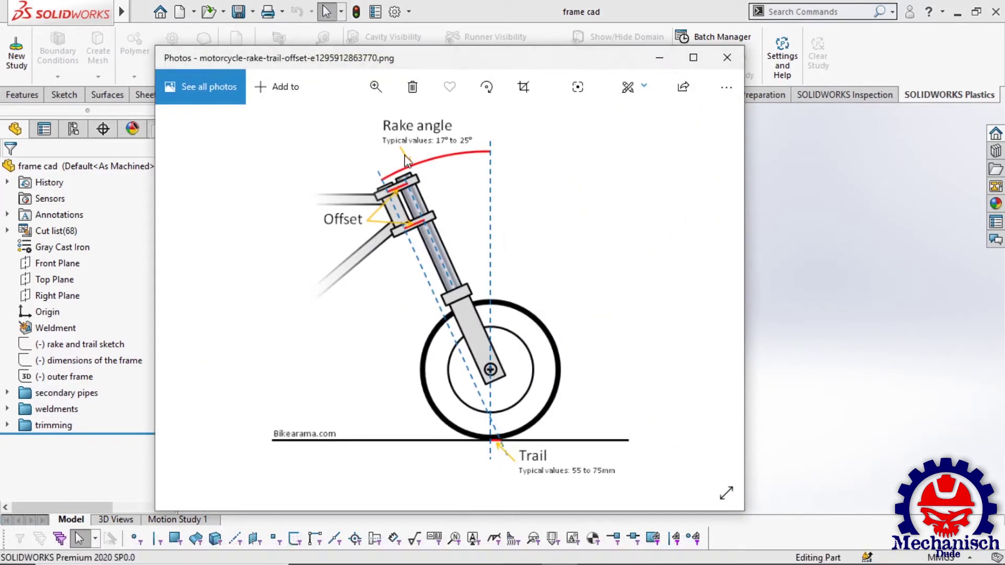
pyautogui.click(693, 57)
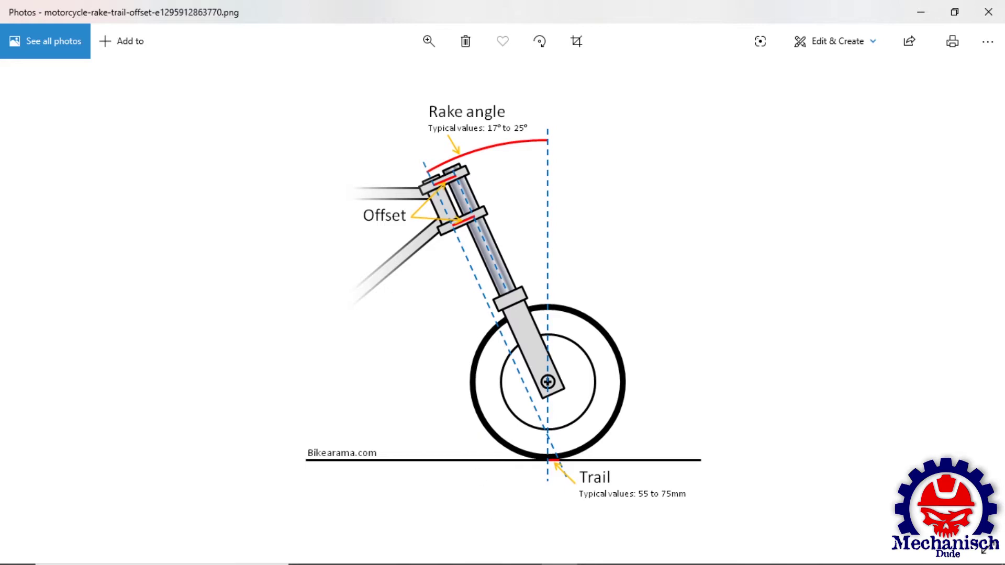
pyautogui.click(516, 551)
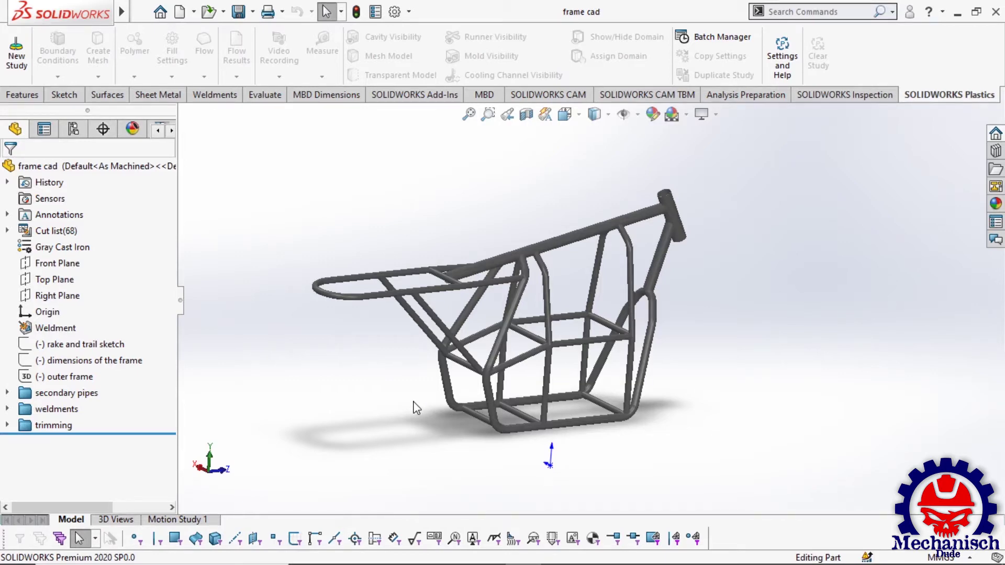
# Roll back to the rake and trail sketch and edit it from the Left view
pyautogui.press('Up')
pyautogui.press('Up')
pyautogui.press('Up')
pyautogui.press('Up')
pyautogui.press('Up')
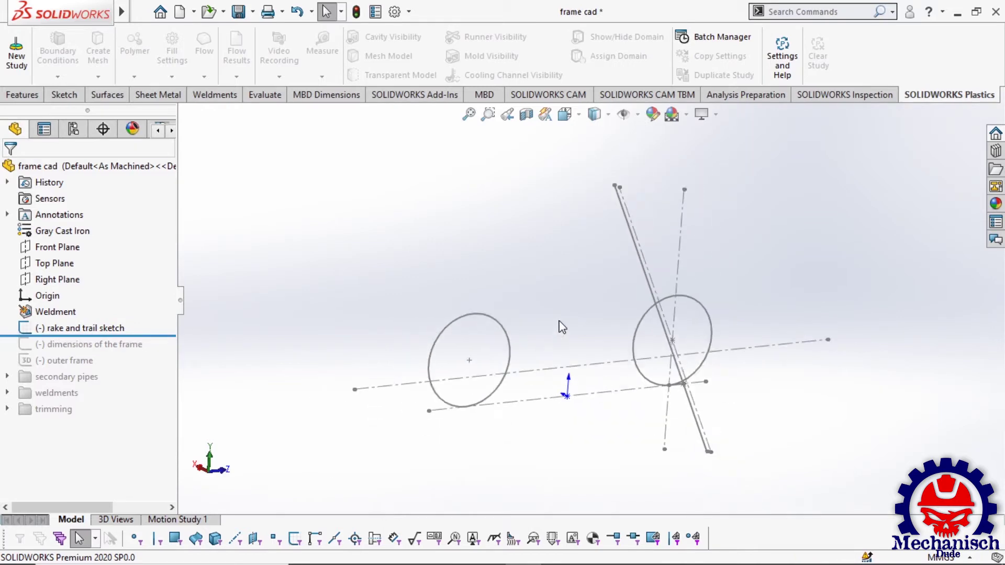
pyautogui.press('space')
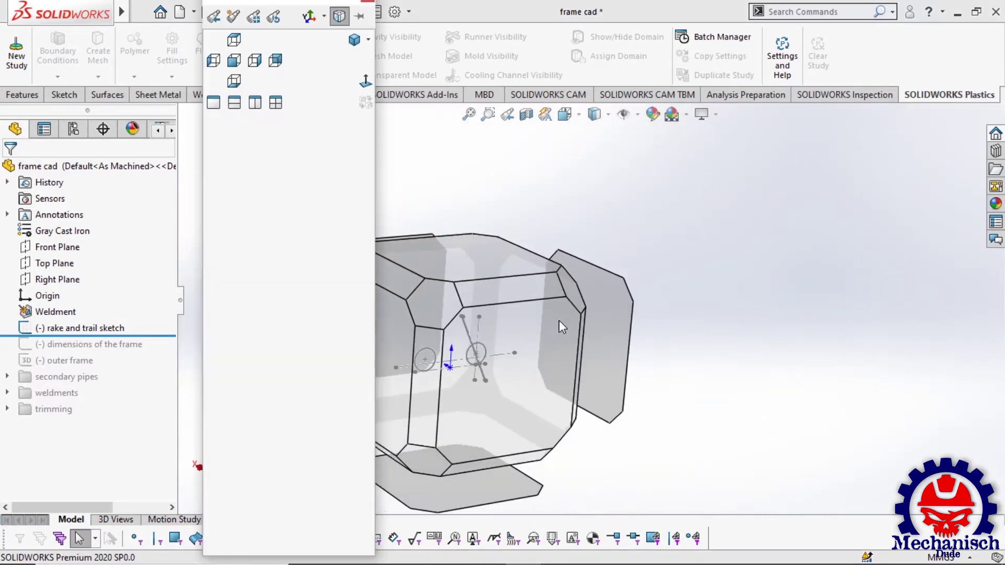
pyautogui.click(542, 334)
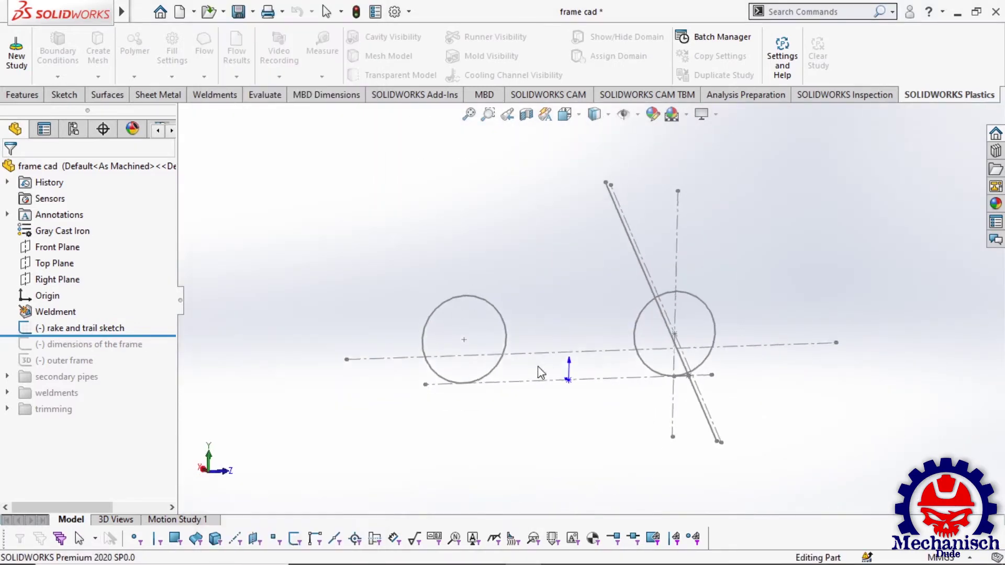
pyautogui.doubleClick(639, 321)
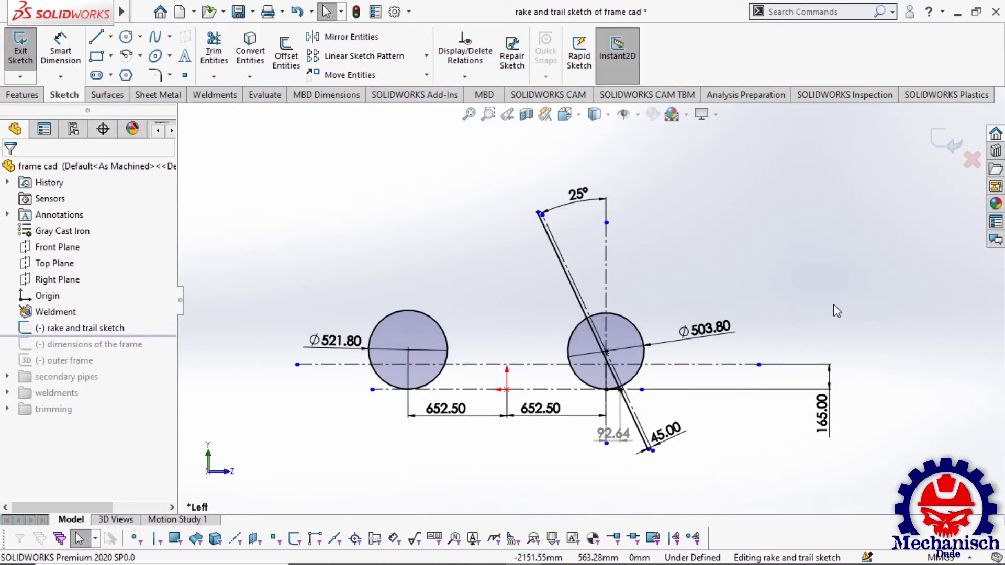
pyautogui.scroll(-3, 681, 286)
pyautogui.scroll(1, 672, 292)
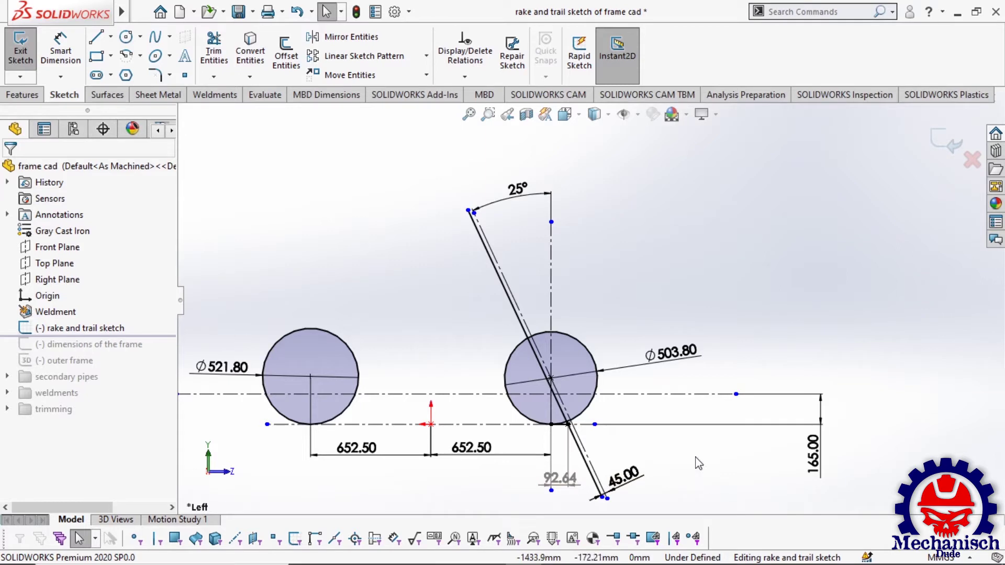
# Confirm the part uses MMGS units, then roll forward below 'dimensions of the frame'
pyautogui.click(951, 558)
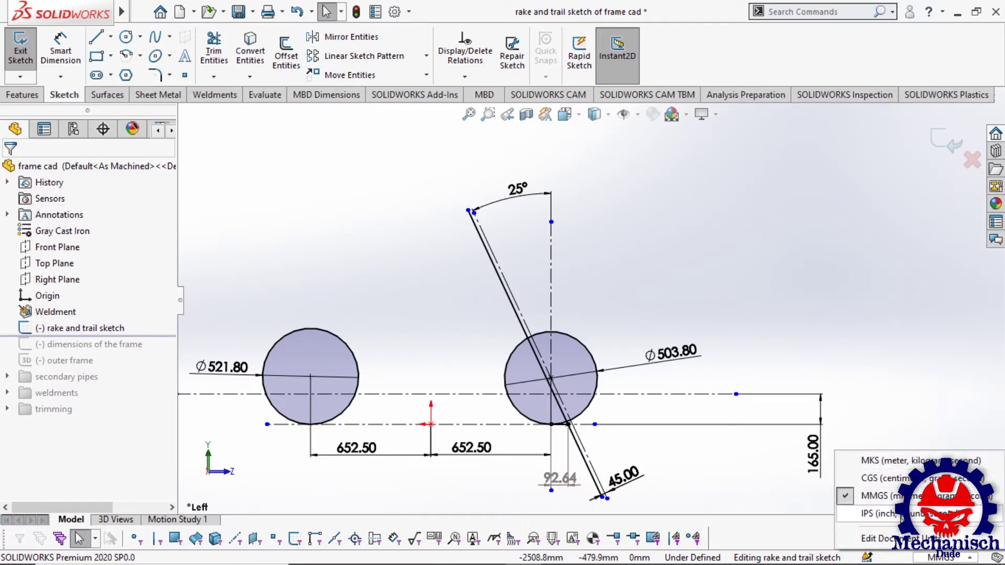
pyautogui.click(872, 392)
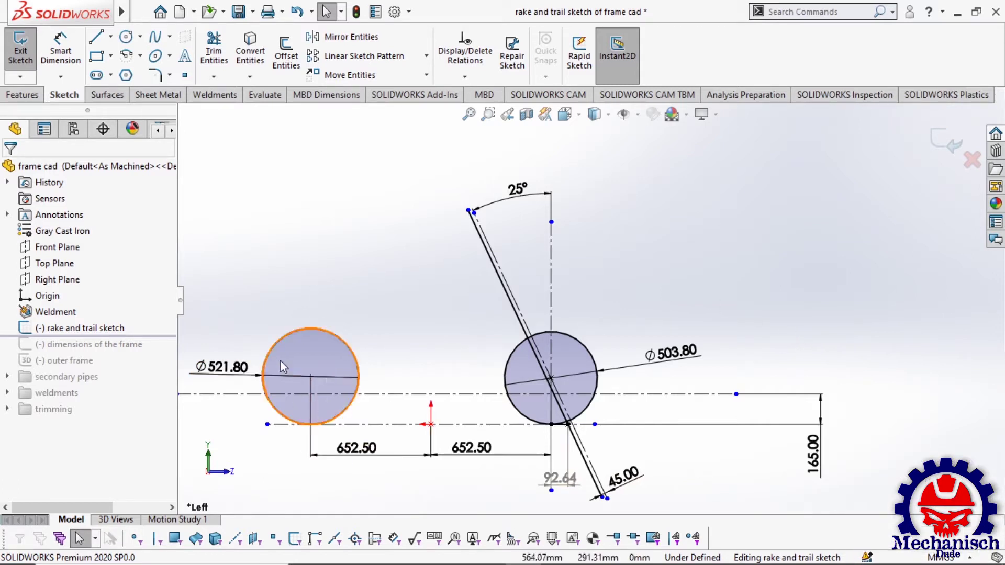
pyautogui.moveTo(335, 377)
pyautogui.mouseDown()
pyautogui.moveTo(141, 334)
pyautogui.moveTo(97, 350)
pyautogui.mouseUp()
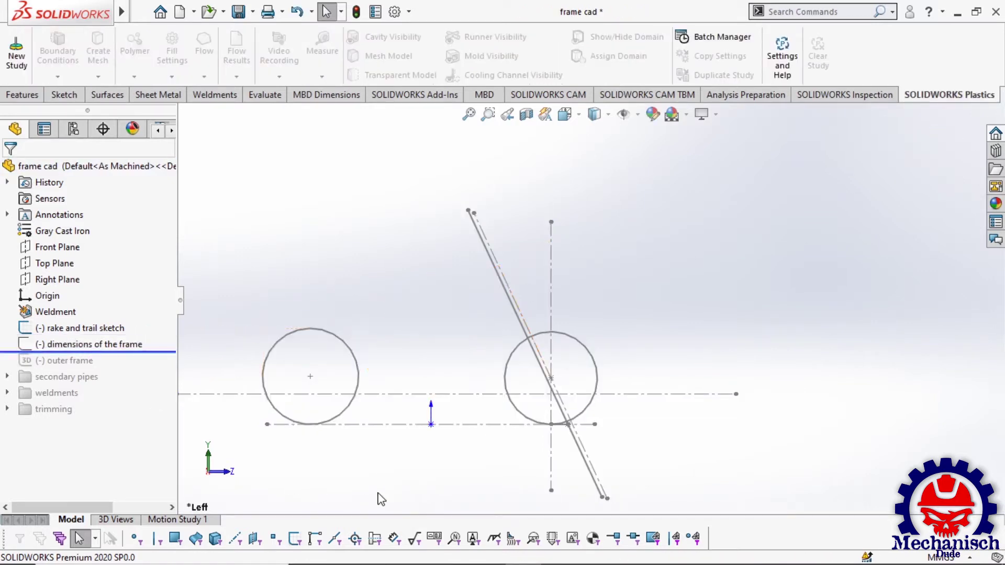
# Show the 'dimensions of the frame' sketch, open it for editing, and zoom around its dimensions
pyautogui.rightClick(100, 345)
pyautogui.click(111, 198)
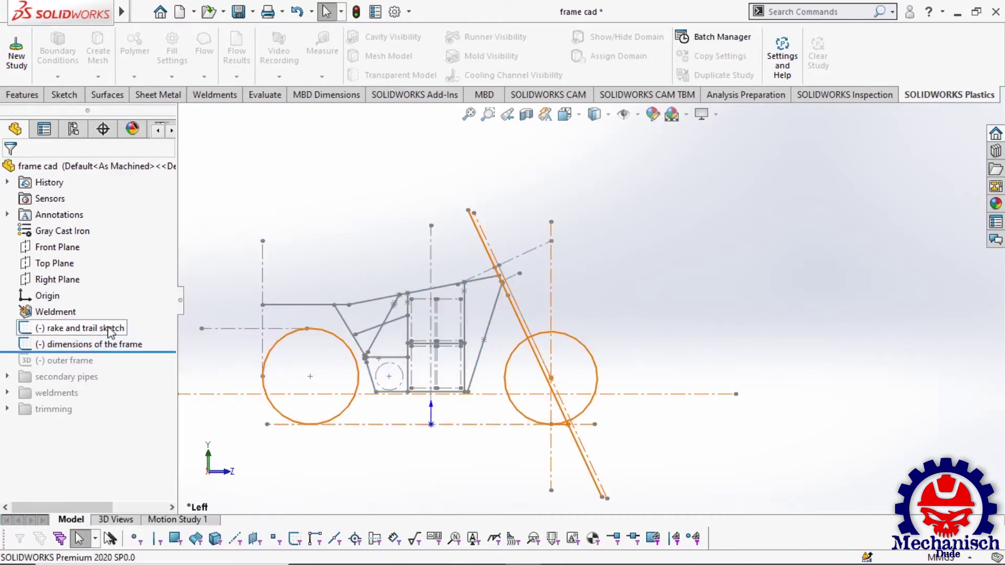
pyautogui.rightClick(95, 346)
pyautogui.click(106, 178)
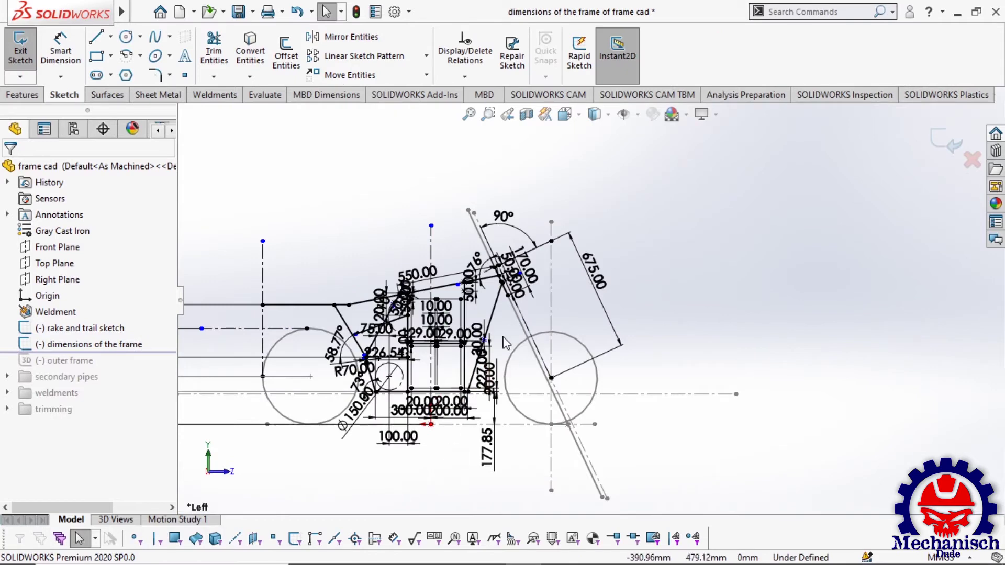
pyautogui.scroll(-3, 497, 340)
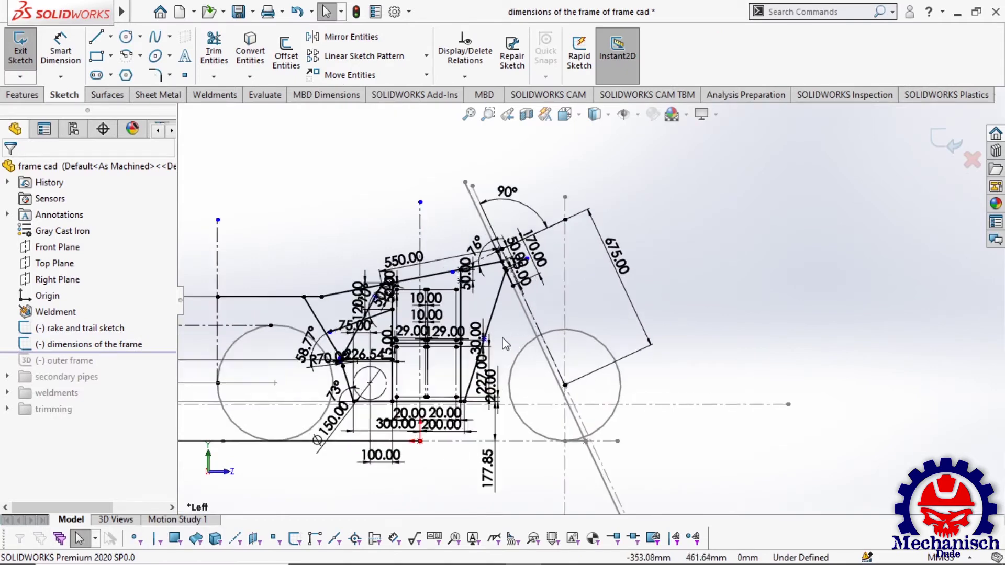
pyautogui.scroll(-2, 419, 324)
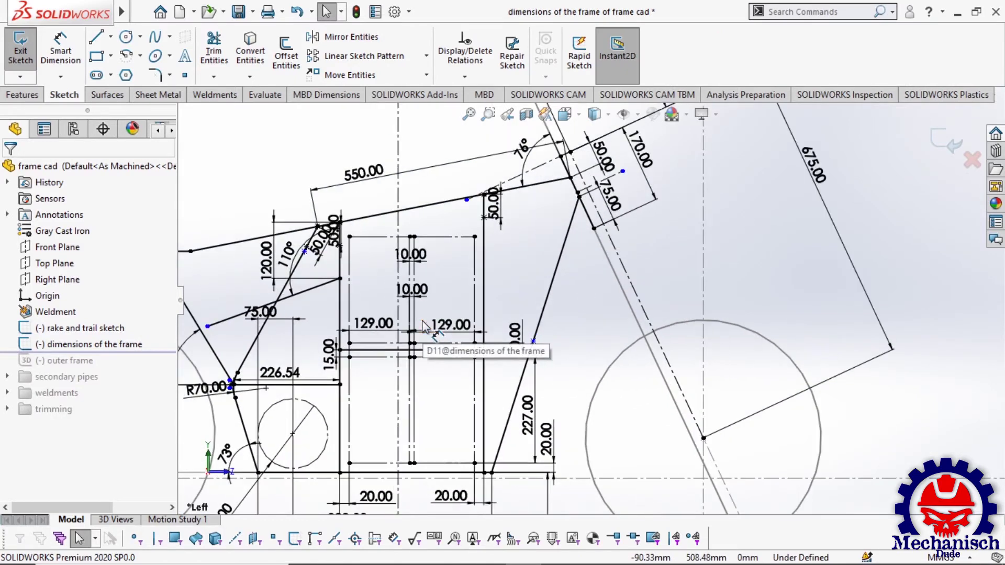
pyautogui.scroll(1, 583, 348)
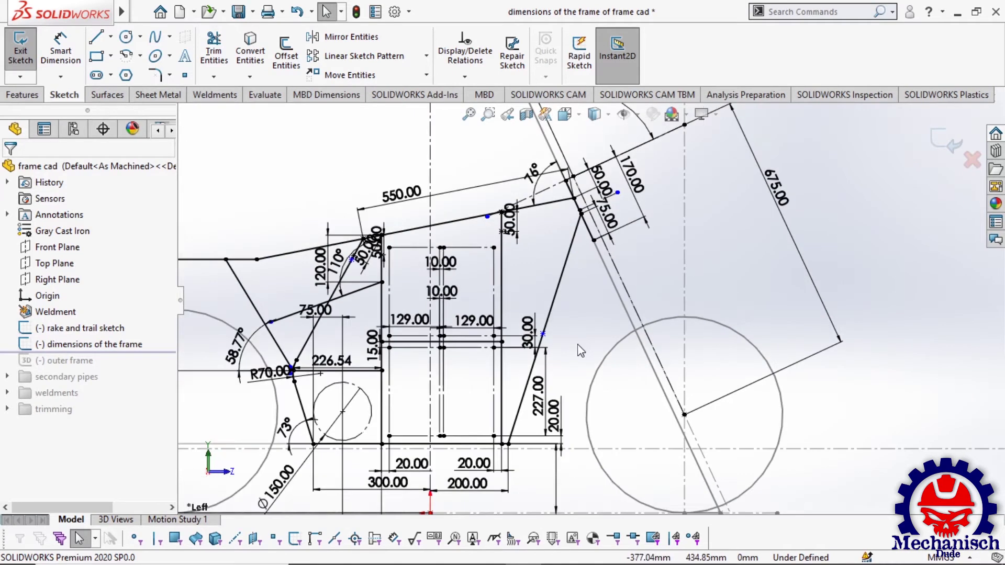
pyautogui.scroll(1, 580, 351)
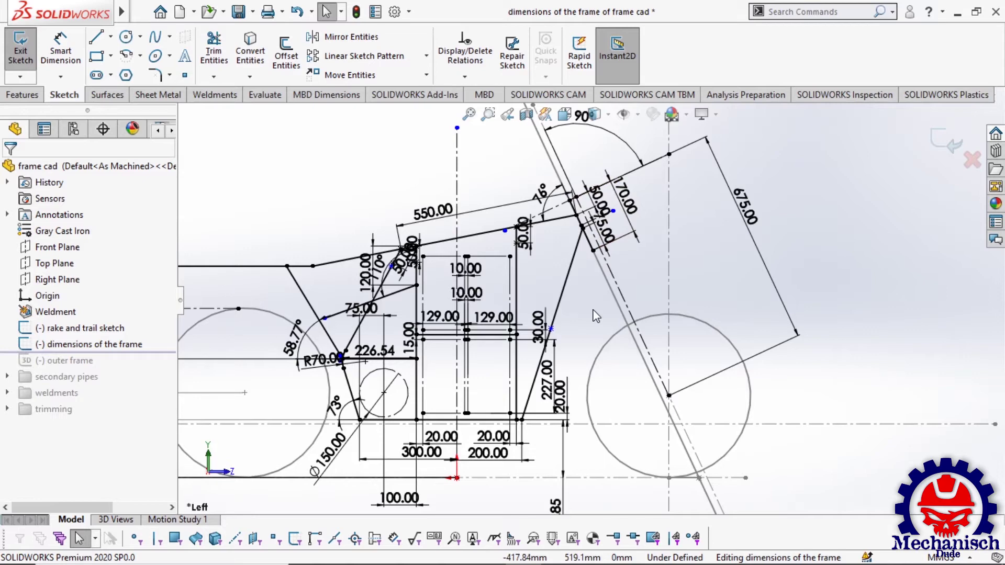
pyautogui.scroll(3, 593, 313)
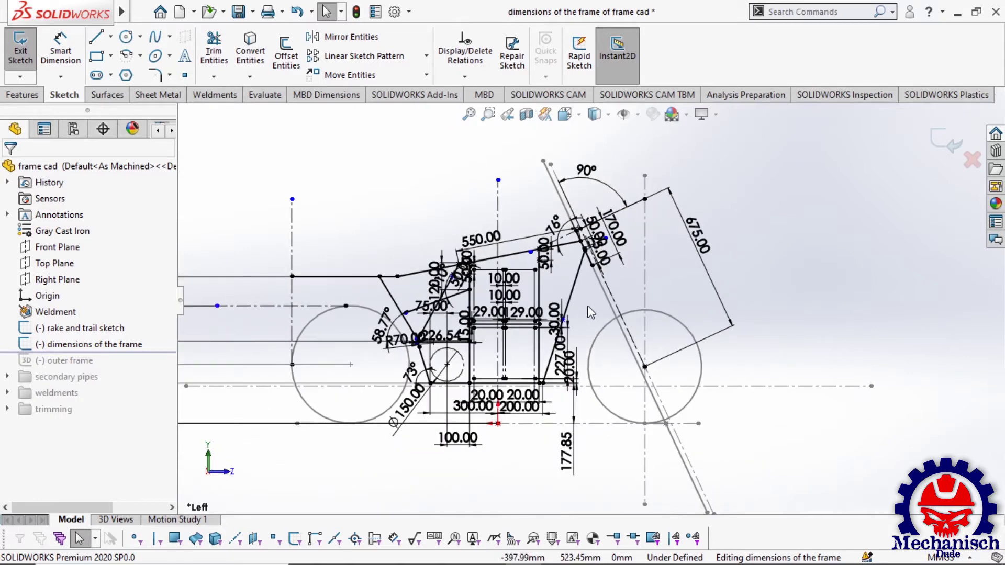
pyautogui.scroll(2, 590, 313)
pyautogui.scroll(-3, 429, 314)
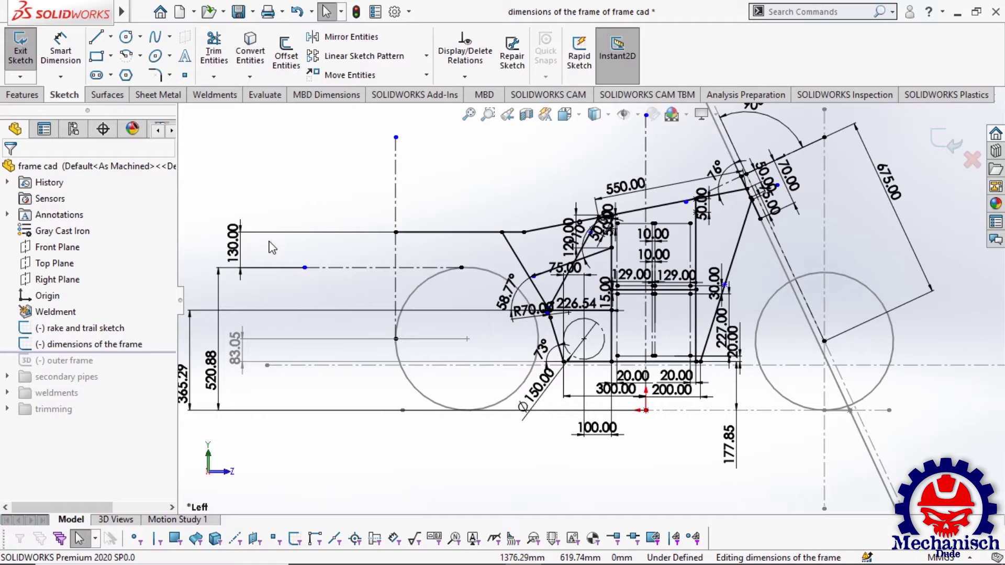
pyautogui.scroll(2, 581, 298)
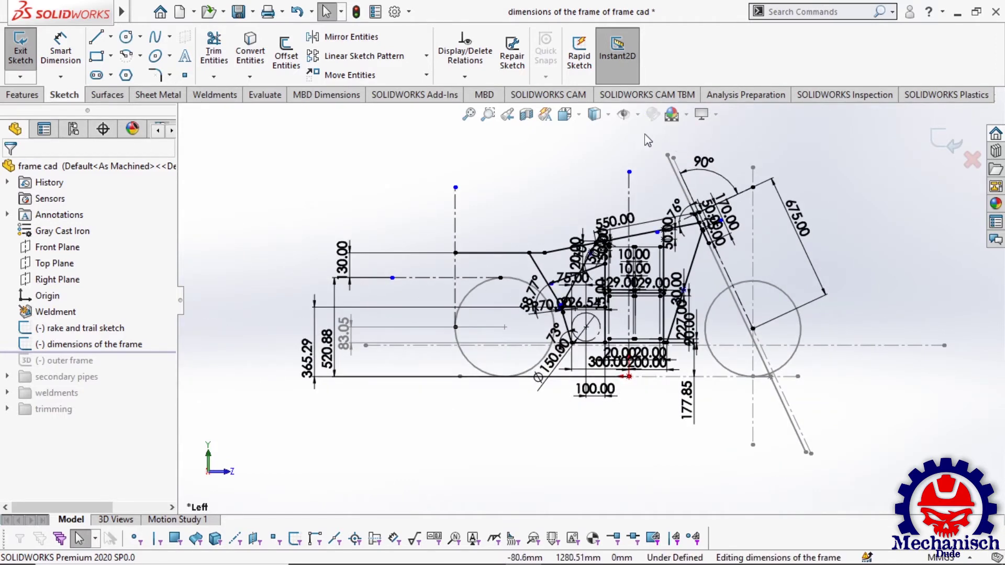
# Hide all sketch dimensions in the view
pyautogui.click(639, 115)
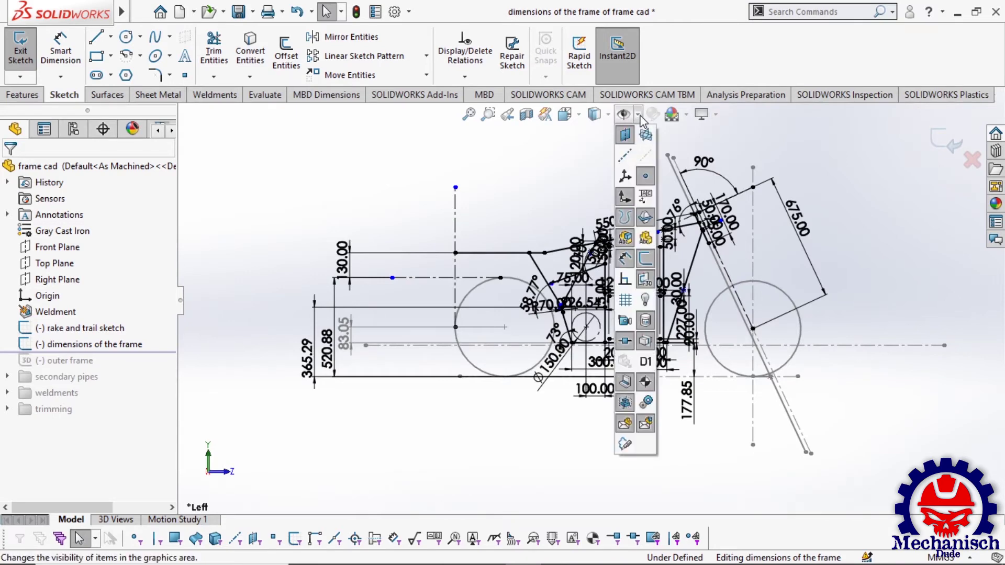
pyautogui.click(626, 257)
pyautogui.scroll(-3, 811, 239)
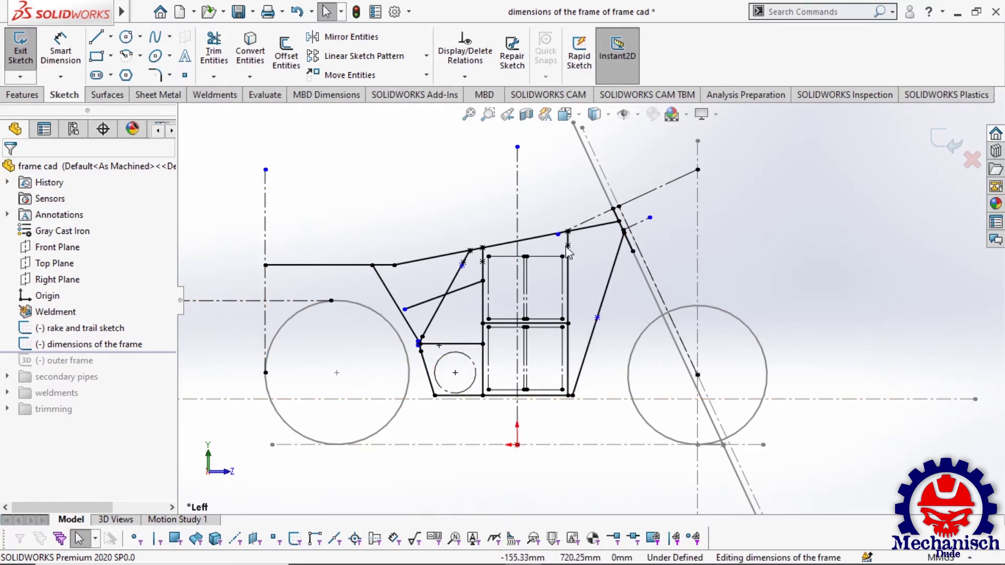
# Roll forward to include the outer frame, fit the view, and orbit to an oblique 3D angle
pyautogui.moveTo(138, 353); pyautogui.dragTo(179, 326)
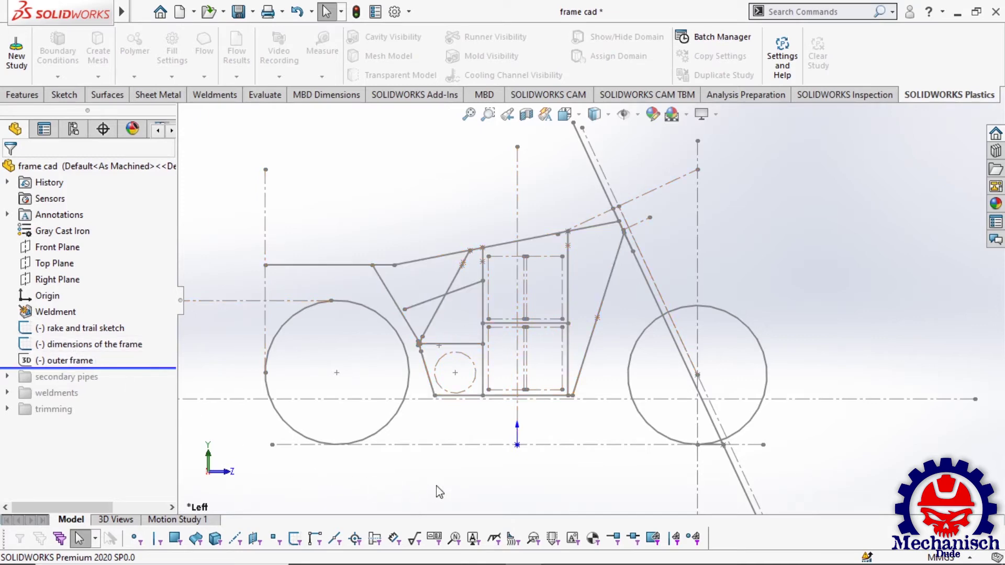
pyautogui.press('f')
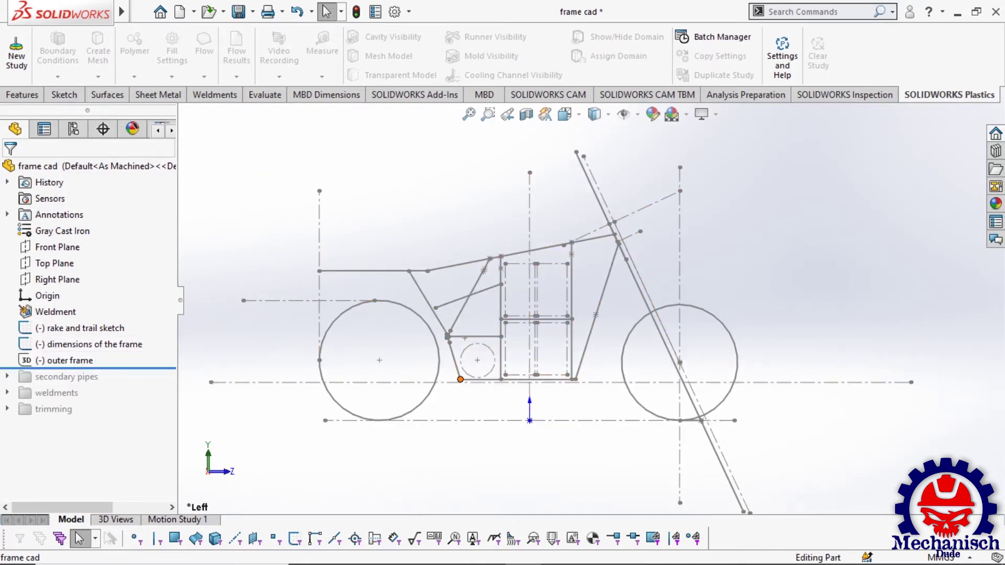
pyautogui.click(504, 386)
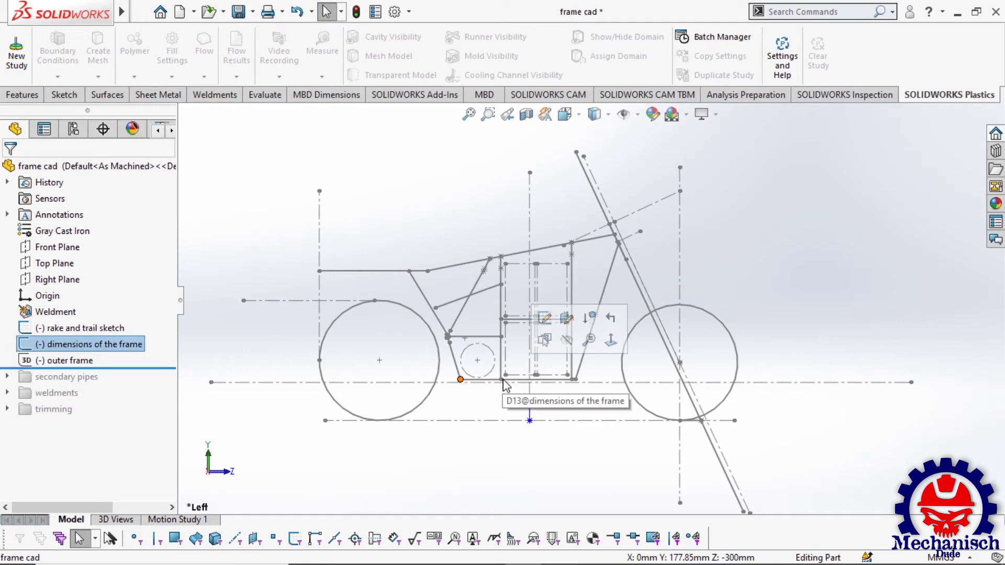
pyautogui.press('Escape')
pyautogui.moveTo(404, 459); pyautogui.dragTo(556, 357, button='middle')
pyautogui.scroll(-5, 556, 358)
pyautogui.scroll(2, 557, 357)
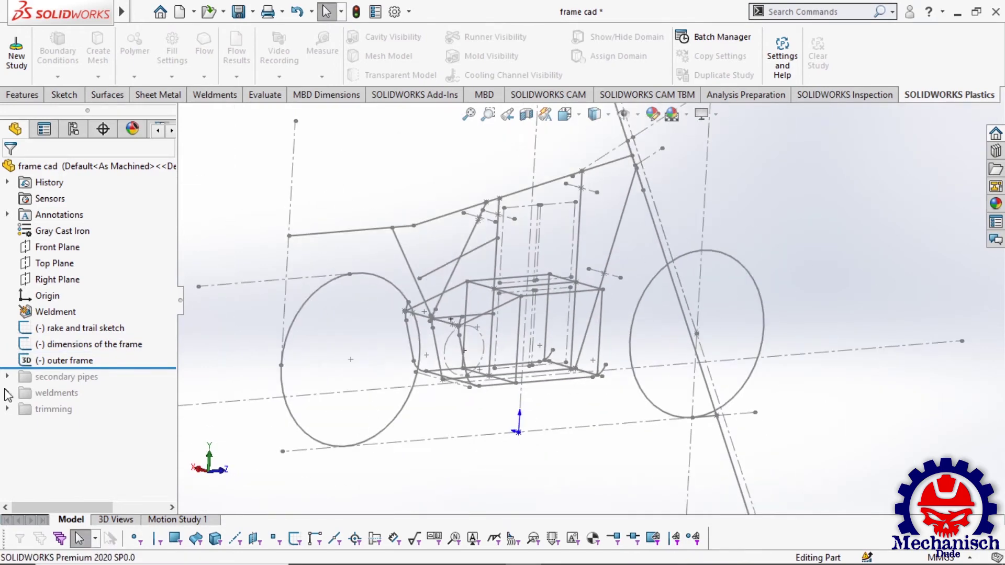
# Edit the '(-) outer frame' 3D sketch and zoom in on its box-shaped battery bay
pyautogui.rightClick(74, 361)
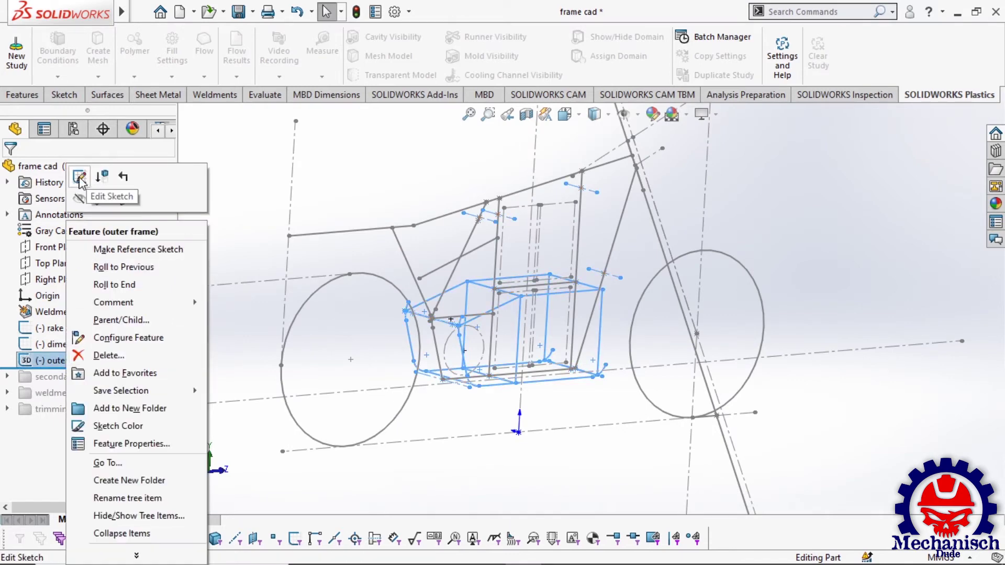
pyautogui.click(81, 179)
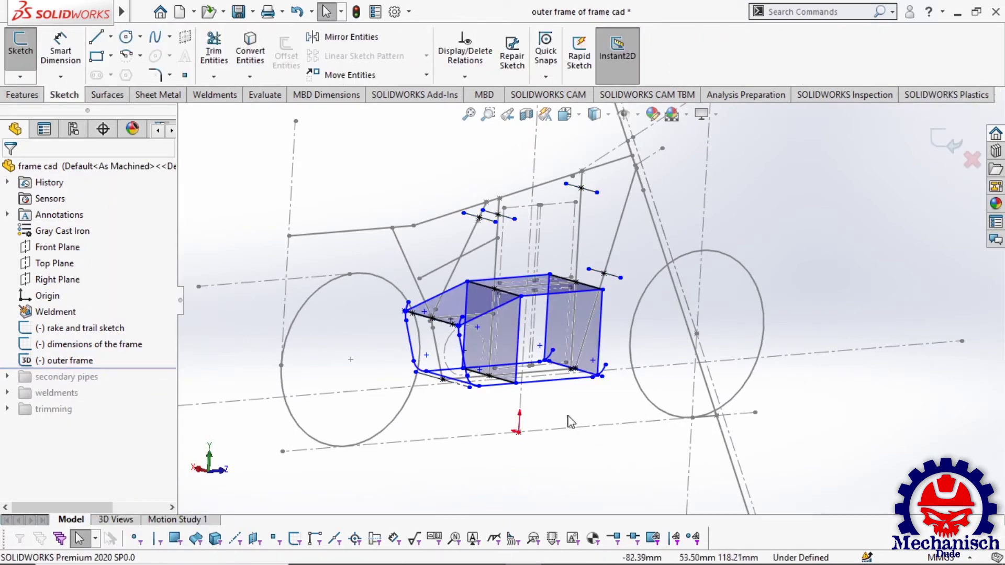
pyautogui.scroll(-5, 583, 388)
pyautogui.scroll(3, 586, 356)
pyautogui.scroll(2, 635, 199)
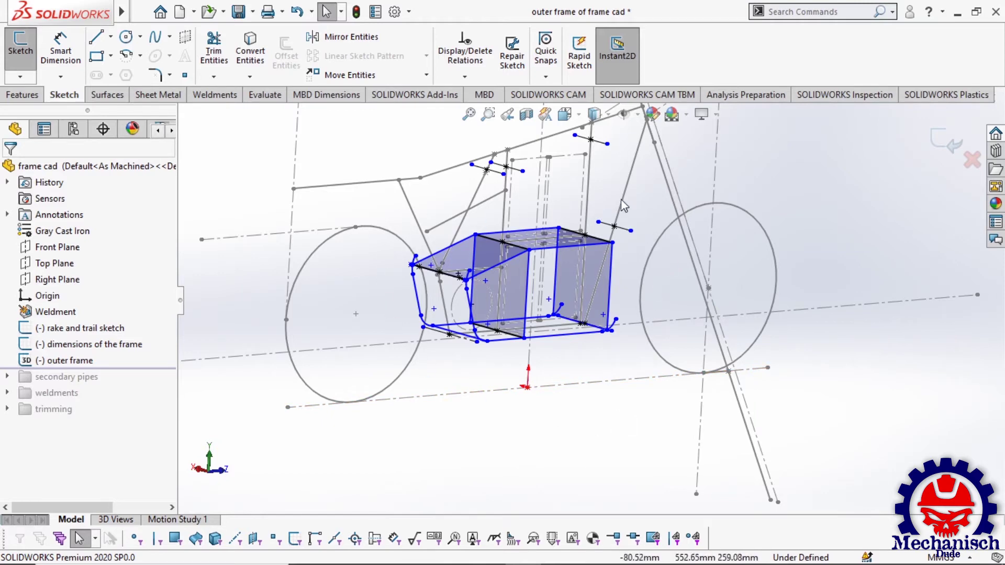
# Show the secondary pipes' reference planes, Plane3 through 3DSketch1, in the model
pyautogui.click(947, 140)
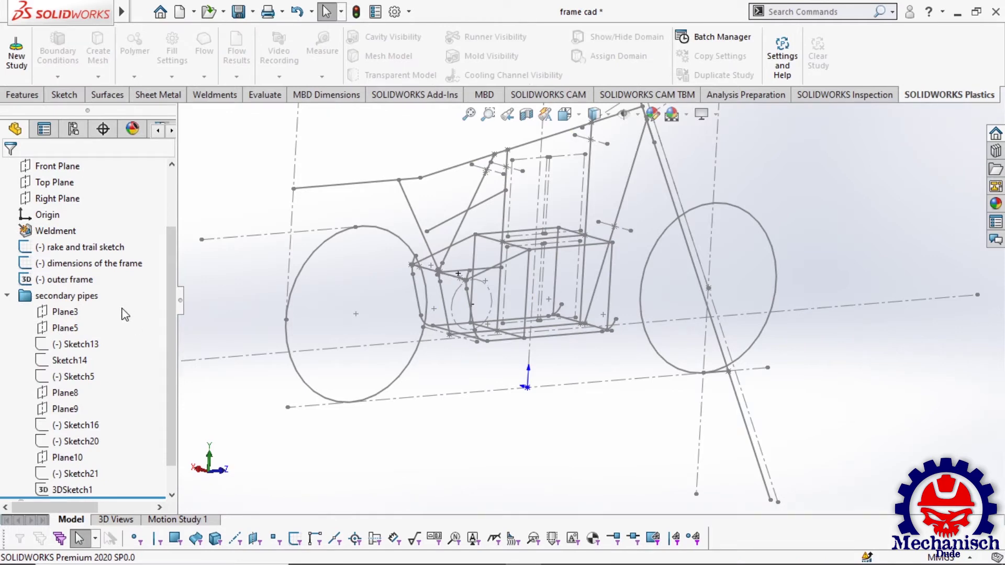
pyautogui.click(73, 327)
pyautogui.keyDown('shift'); pyautogui.click(61, 490); pyautogui.keyUp('shift')
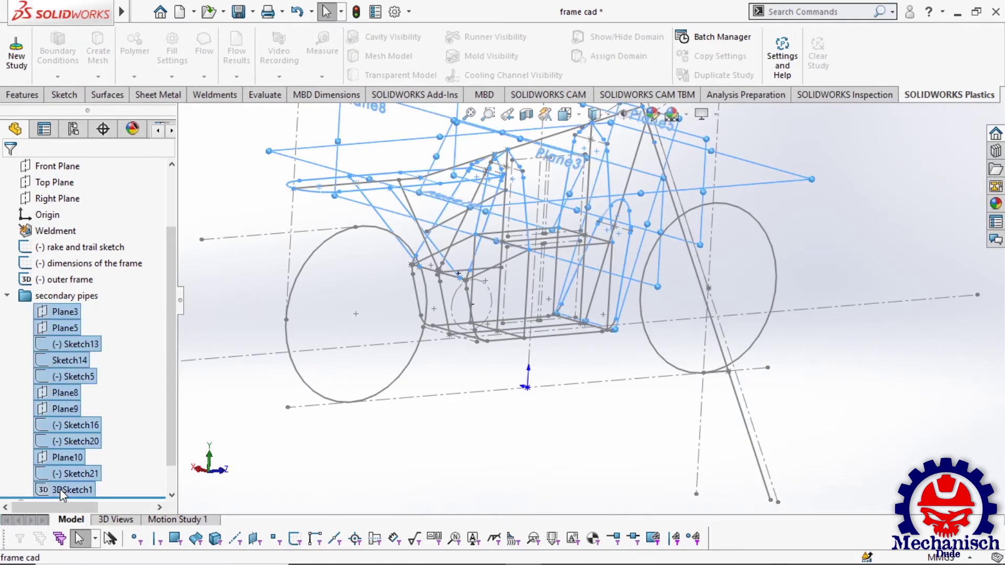
pyautogui.rightClick(60, 489)
pyautogui.click(97, 270)
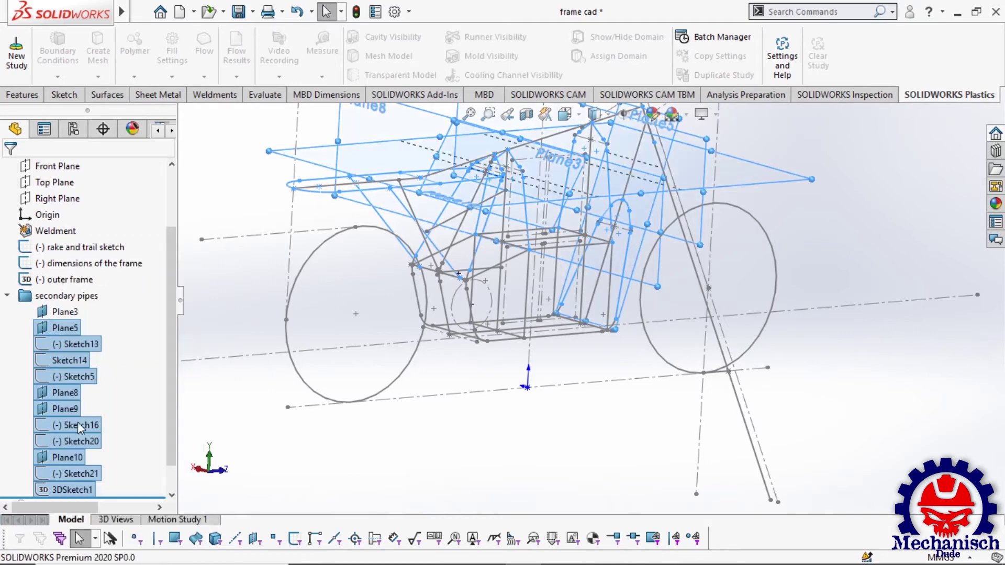
pyautogui.keyDown('ctrl'); pyautogui.click(63, 429); pyautogui.keyUp('ctrl')
pyautogui.rightClick(63, 429)
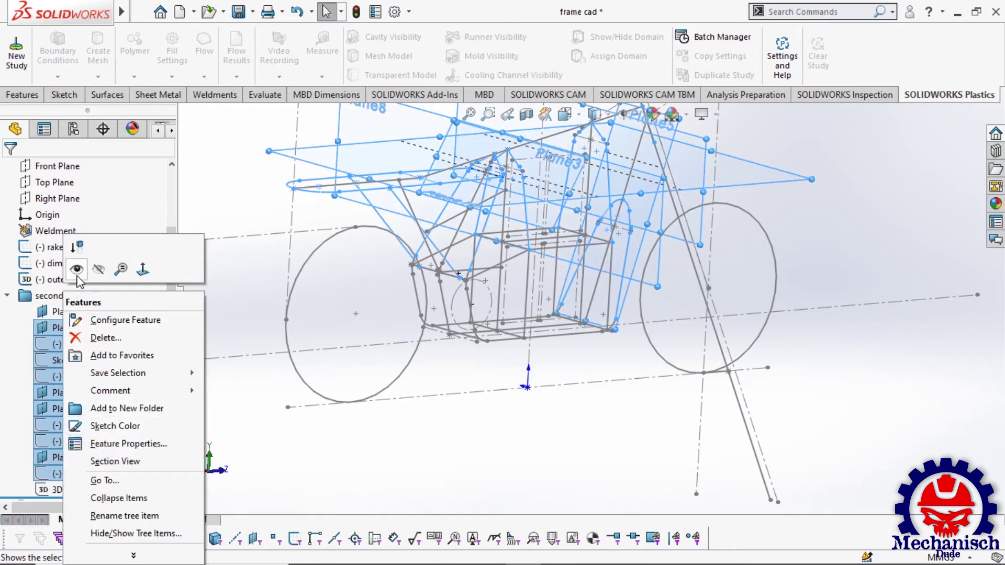
pyautogui.press('Escape')
pyautogui.click(414, 476)
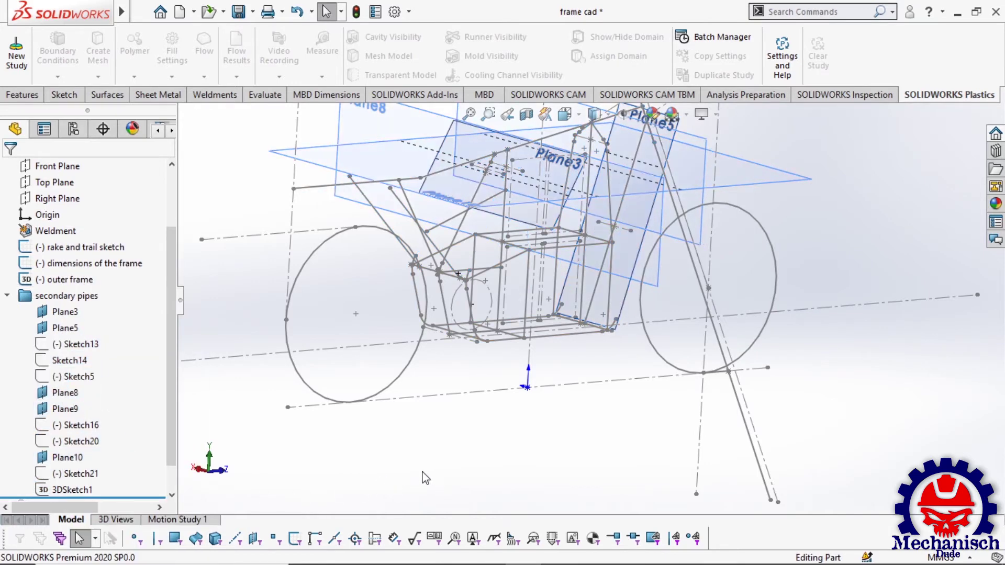
# Compare the planes against the frame from a side view, then hide Plane10
pyautogui.scroll(-3, 524, 479)
pyautogui.moveTo(556, 480); pyautogui.dragTo(561, 385, button='middle')
pyautogui.scroll(5, 554, 240)
pyautogui.scroll(-4, 550, 236)
pyautogui.moveTo(654, 361); pyautogui.dragTo(671, 377, button='middle')
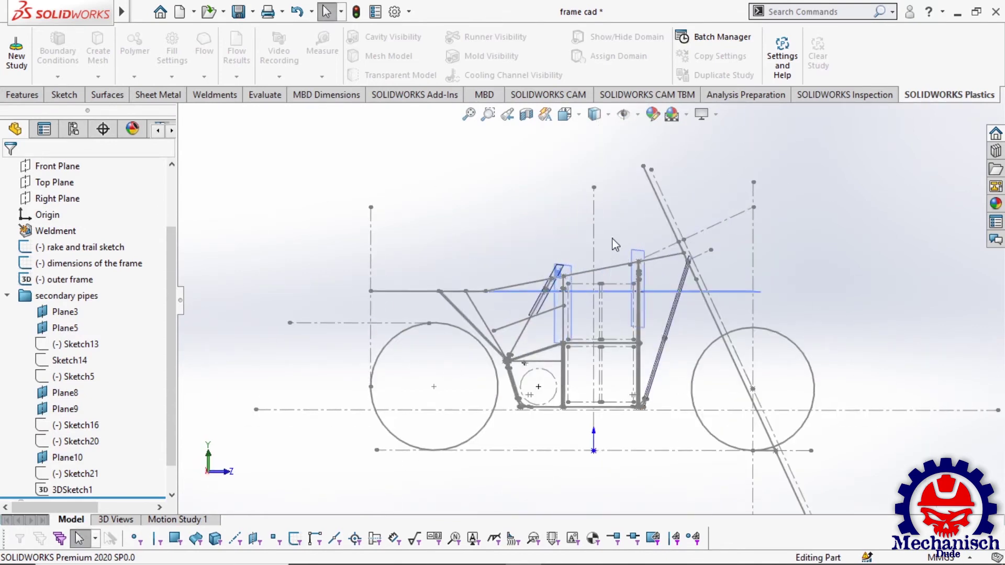
pyautogui.scroll(2, 615, 244)
pyautogui.scroll(1, 612, 241)
pyautogui.moveTo(611, 254); pyautogui.dragTo(612, 260, button='middle')
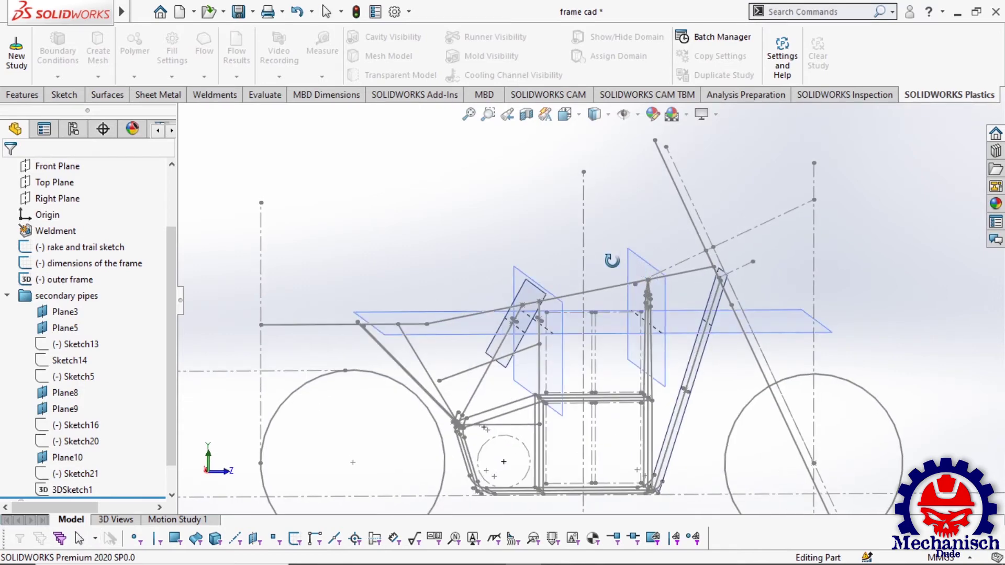
pyautogui.press('Escape')
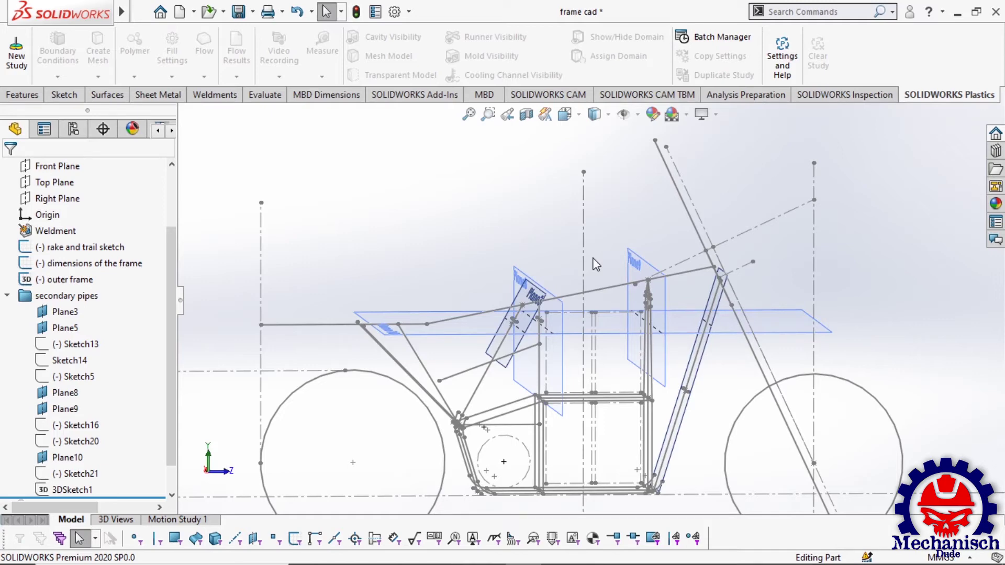
pyautogui.rightClick(67, 458)
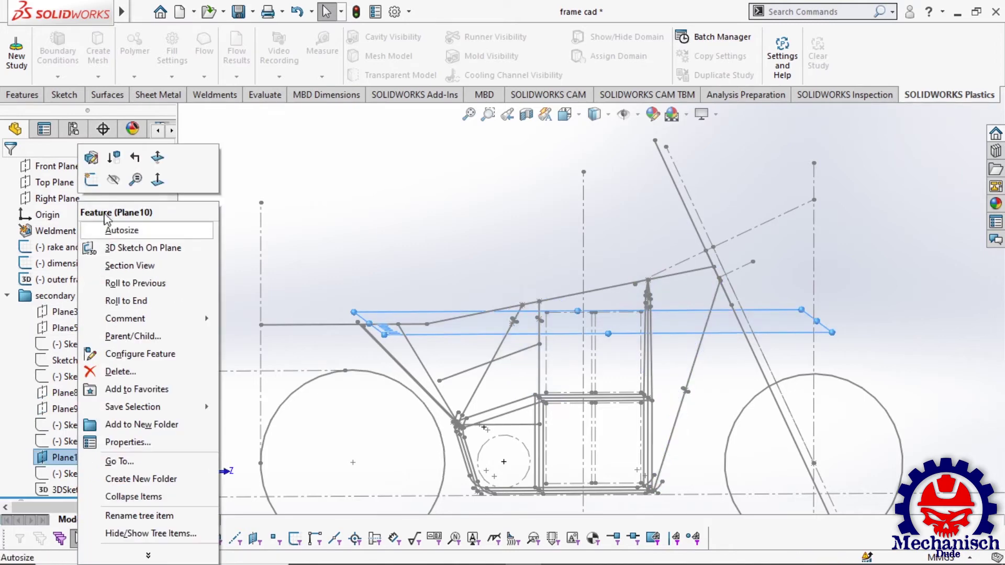
pyautogui.click(114, 182)
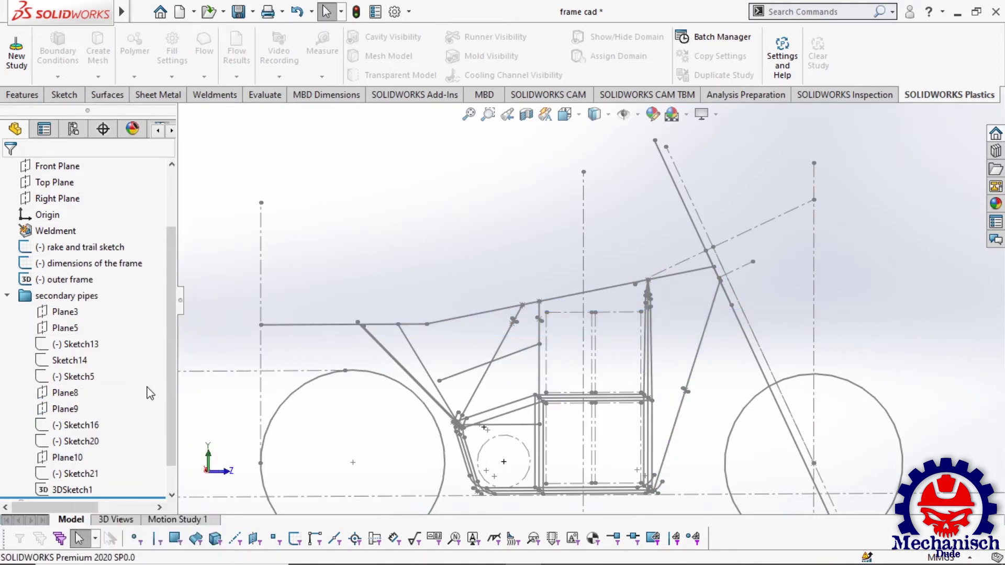
# Roll forward below 'weldments' so the tubes rebuild, then expand the weldments folder
pyautogui.click(7, 297)
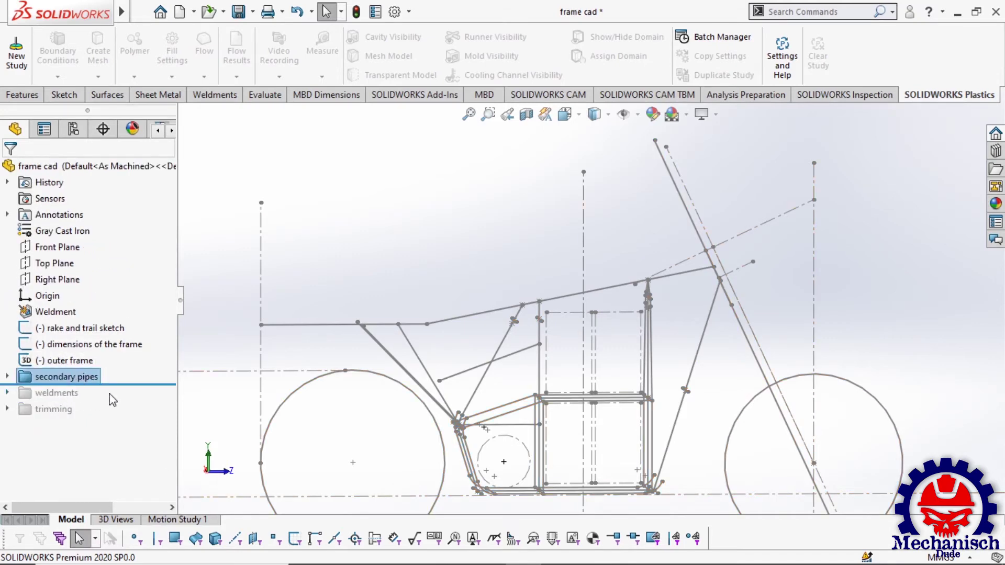
pyautogui.moveTo(114, 398)
pyautogui.mouseDown()
pyautogui.moveTo(126, 381)
pyautogui.moveTo(119, 403)
pyautogui.mouseUp()
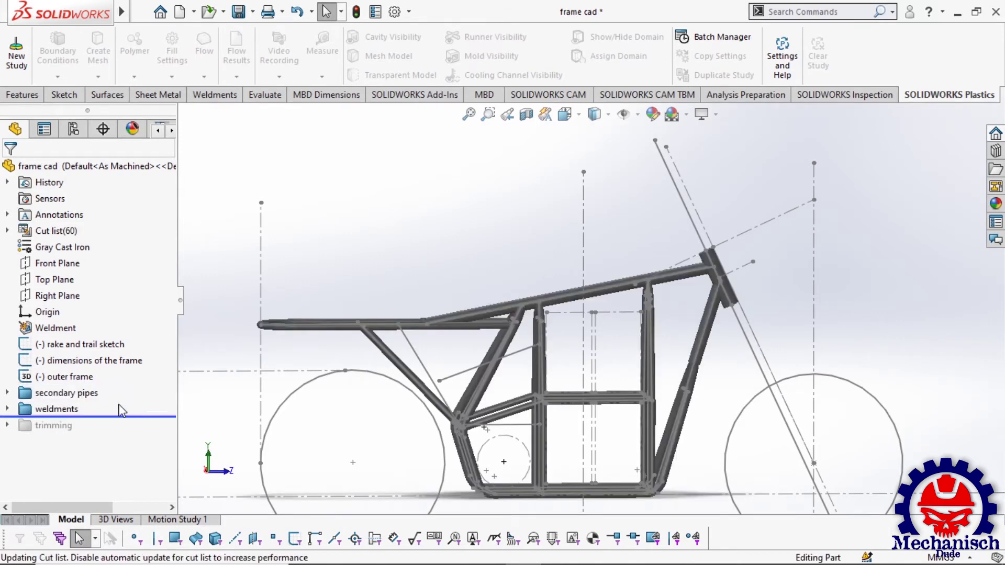
pyautogui.scroll(4, 561, 404)
pyautogui.moveTo(576, 417); pyautogui.dragTo(585, 329, button='middle')
pyautogui.scroll(-3, 585, 329)
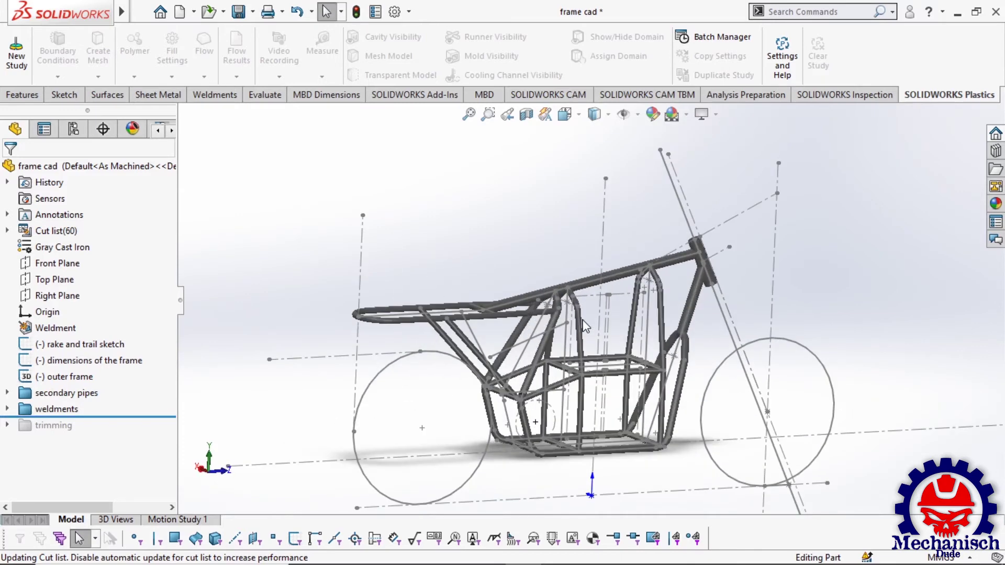
pyautogui.click(8, 409)
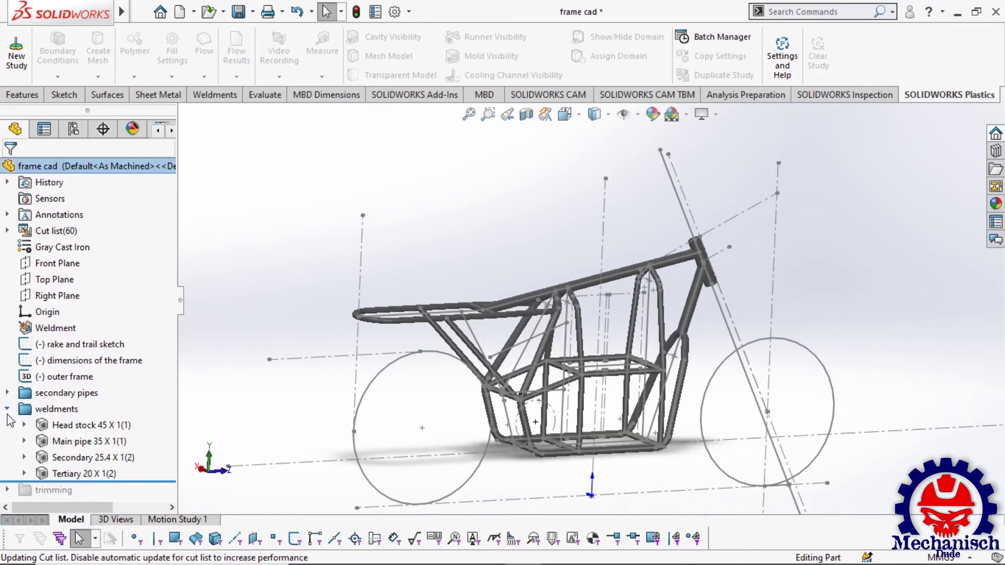
pyautogui.click(95, 426)
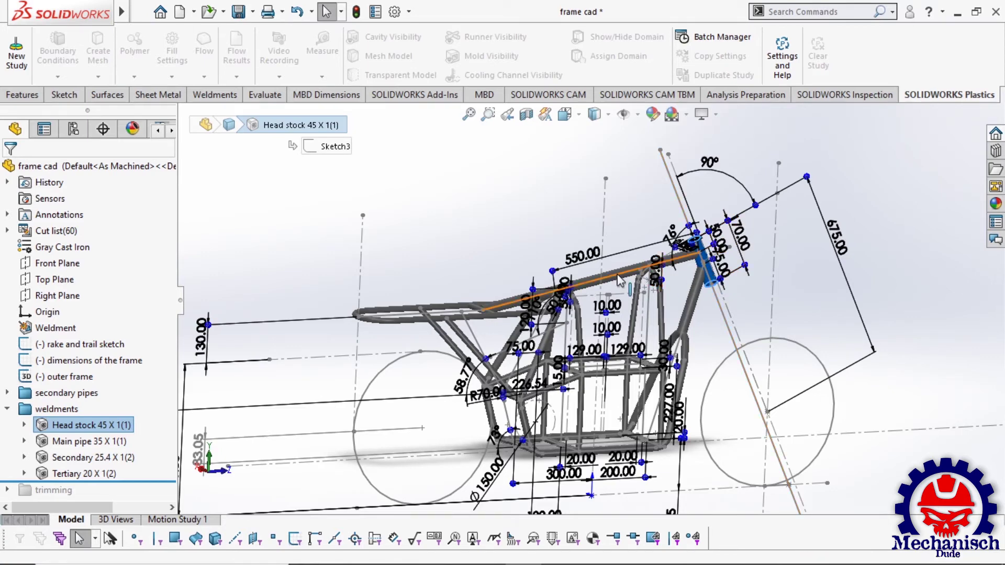
pyautogui.click(690, 308)
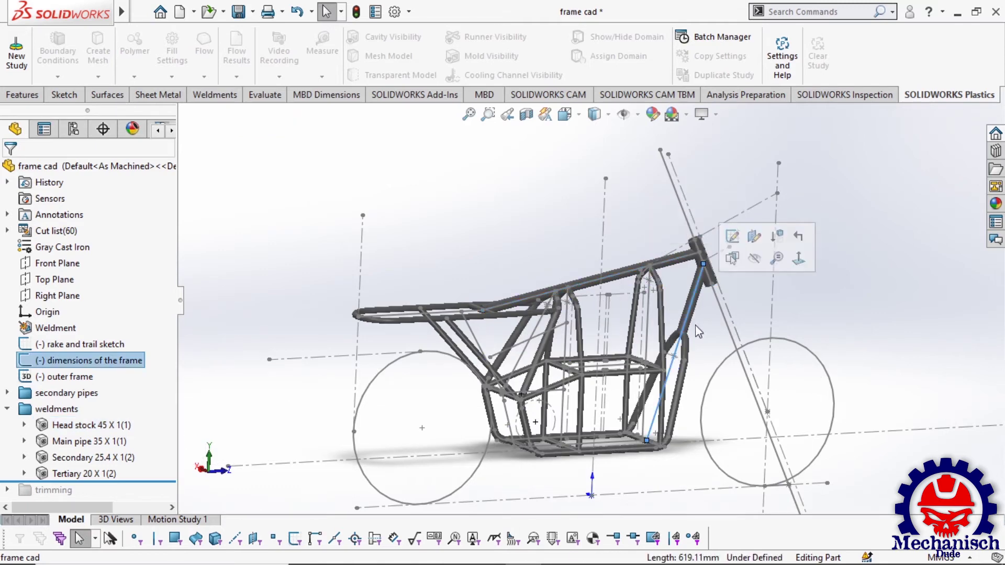
pyautogui.click(622, 278)
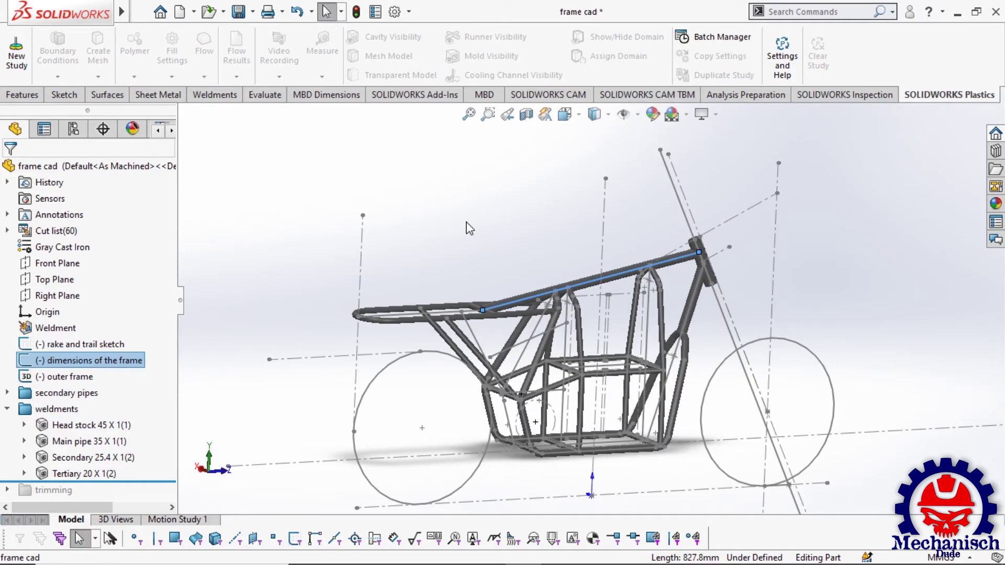
pyautogui.click(264, 360)
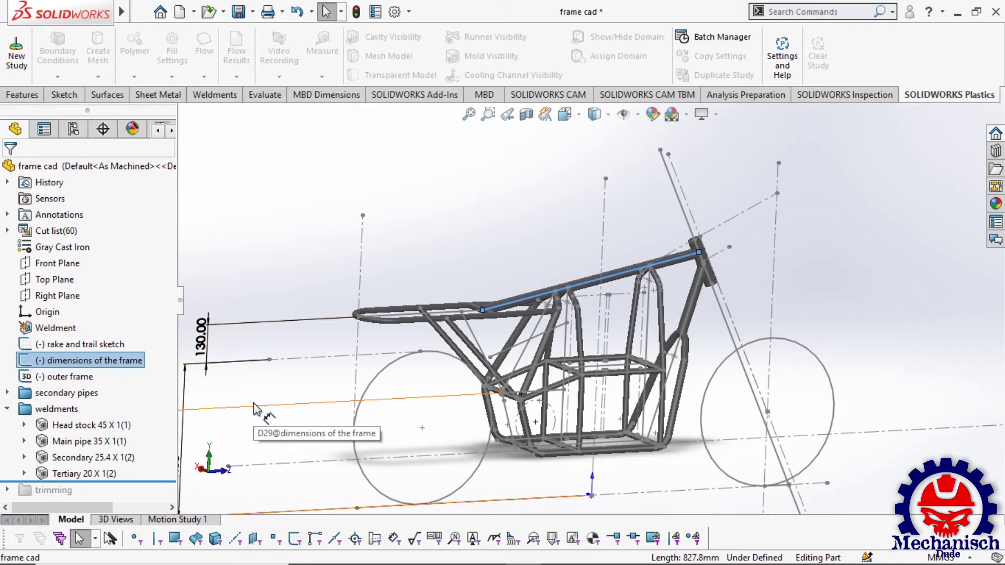
pyautogui.click(83, 456)
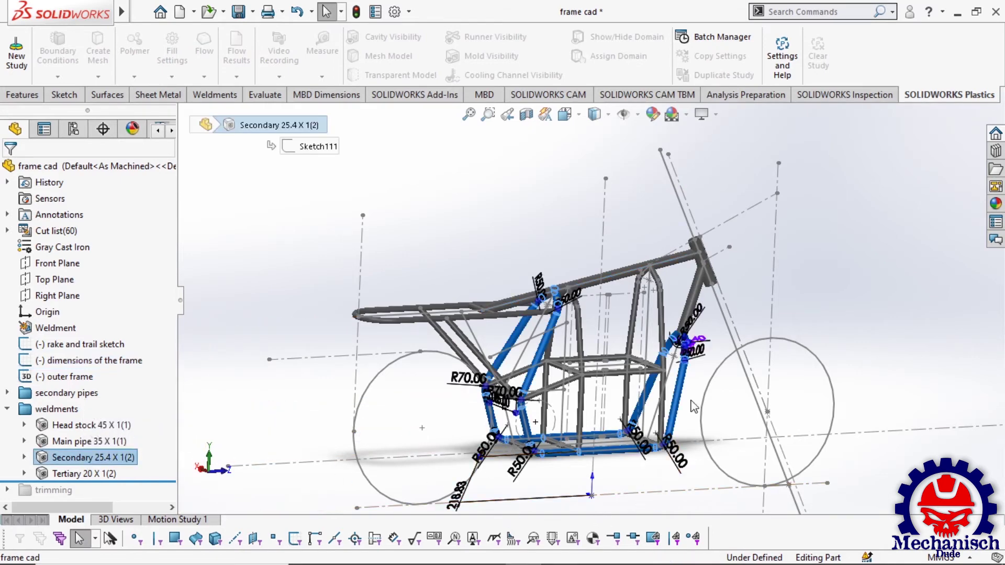
pyautogui.scroll(-3, 694, 408)
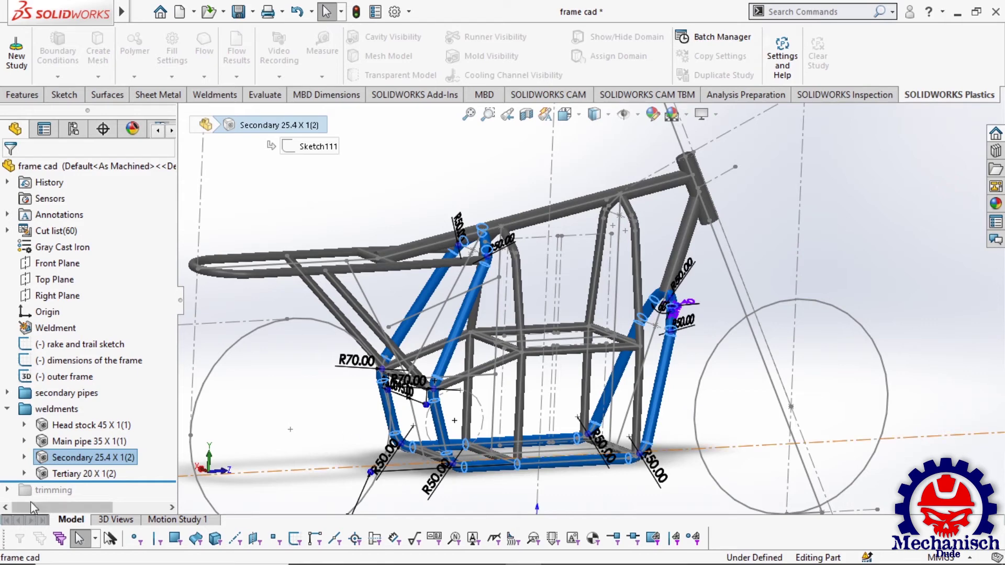
pyautogui.click(77, 473)
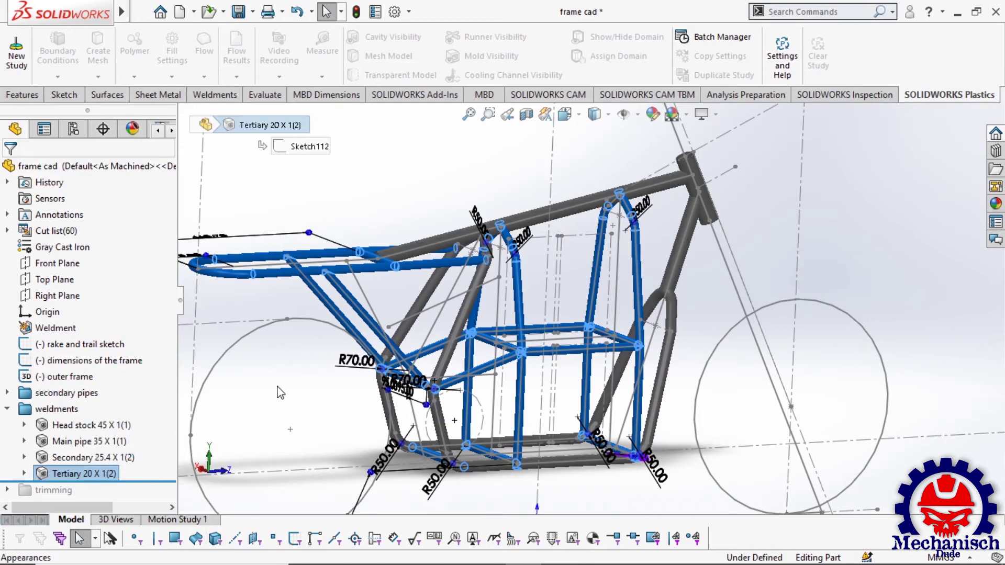
pyautogui.press('f')
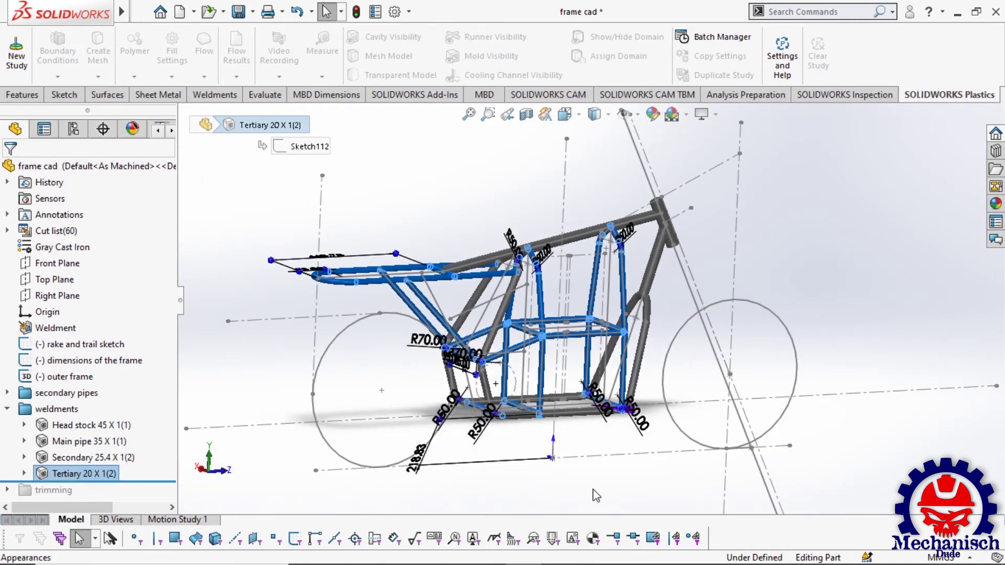
# Clear the tertiary pipes selection and orbit around the head tube to inspect it
pyautogui.click(793, 224)
pyautogui.scroll(-5, 592, 261)
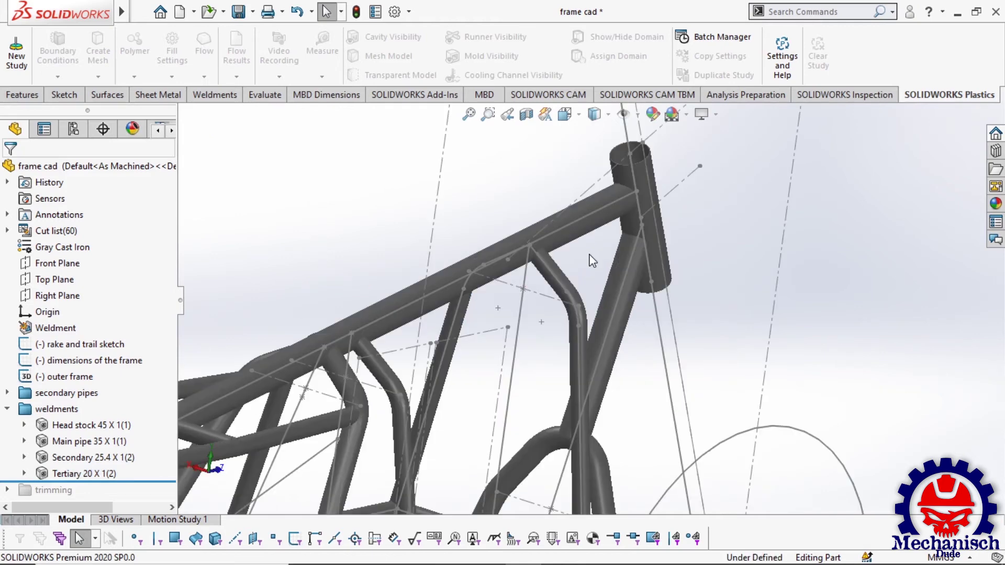
pyautogui.moveTo(729, 213); pyautogui.dragTo(567, 322, button='middle')
pyautogui.moveTo(680, 366); pyautogui.dragTo(673, 351, button='middle')
pyautogui.press('Escape')
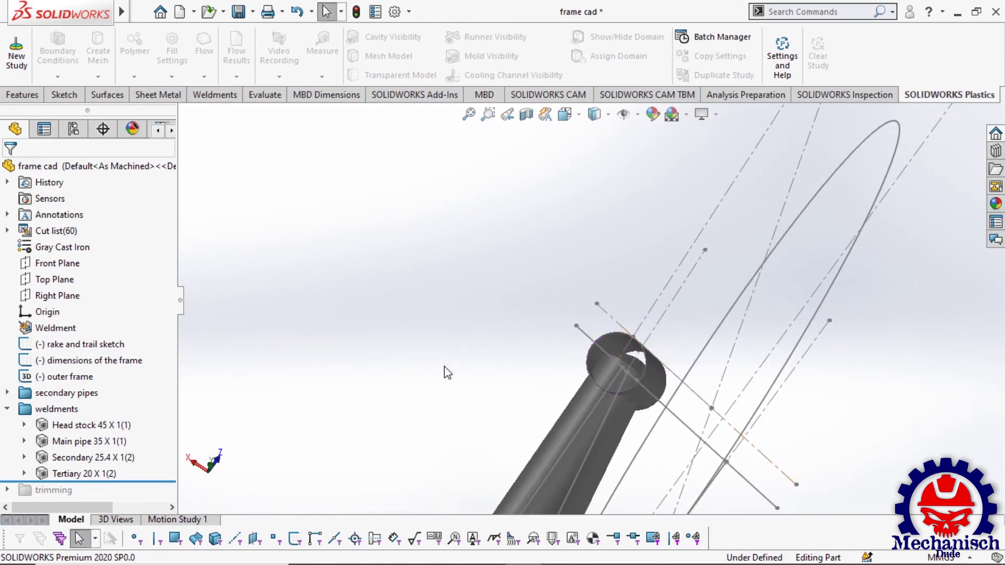
pyautogui.scroll(8, 447, 373)
pyautogui.moveTo(649, 474); pyautogui.dragTo(602, 416, button='middle')
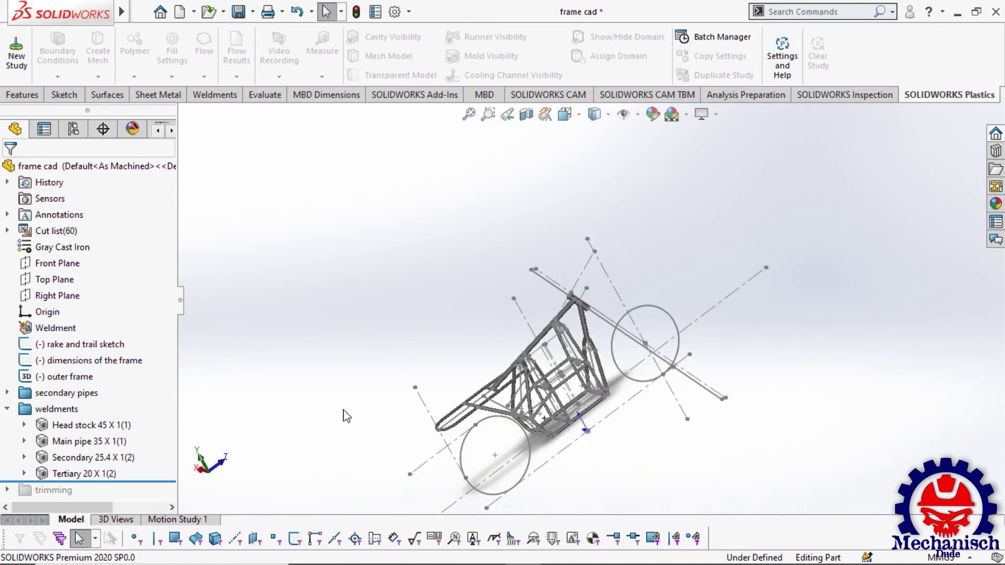
# Select the three layout sketches to hide them and fit the whole frame in view
pyautogui.moveTo(158, 338)
pyautogui.mouseDown()
pyautogui.moveTo(101, 365)
pyautogui.moveTo(99, 379)
pyautogui.mouseUp()
pyautogui.scroll(5, 534, 279)
pyautogui.moveTo(534, 278)
pyautogui.mouseDown(button='middle')
pyautogui.moveTo(516, 328)
pyautogui.moveTo(513, 294)
pyautogui.mouseUp(button='middle')
pyautogui.scroll(3, 511, 223)
pyautogui.scroll(1, 529, 304)
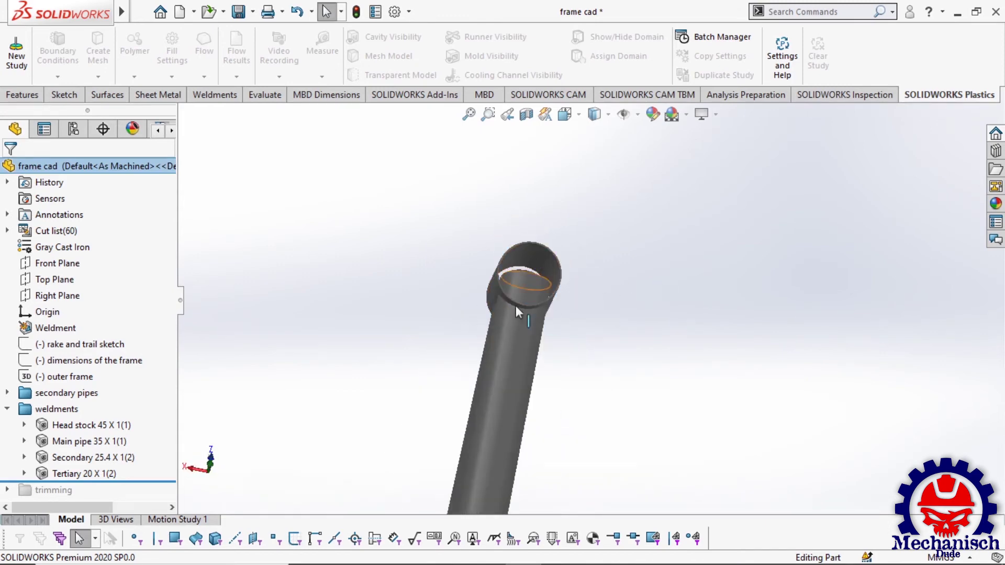
pyautogui.hotkey('ctrl', 'shift', 'z')
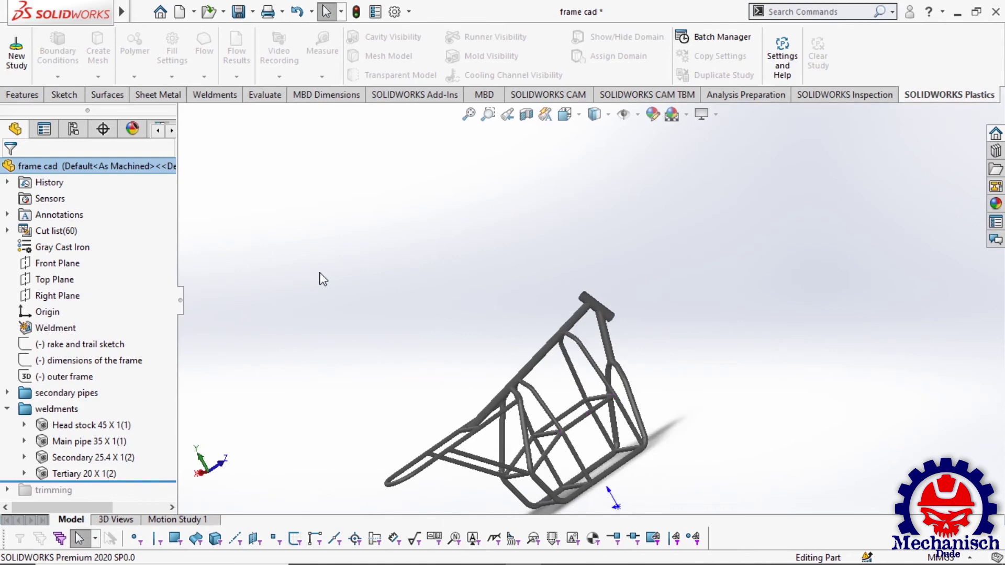
# Roll forward below the trimming folder so the trims apply, then orbit the frame to a side view
pyautogui.click(208, 96)
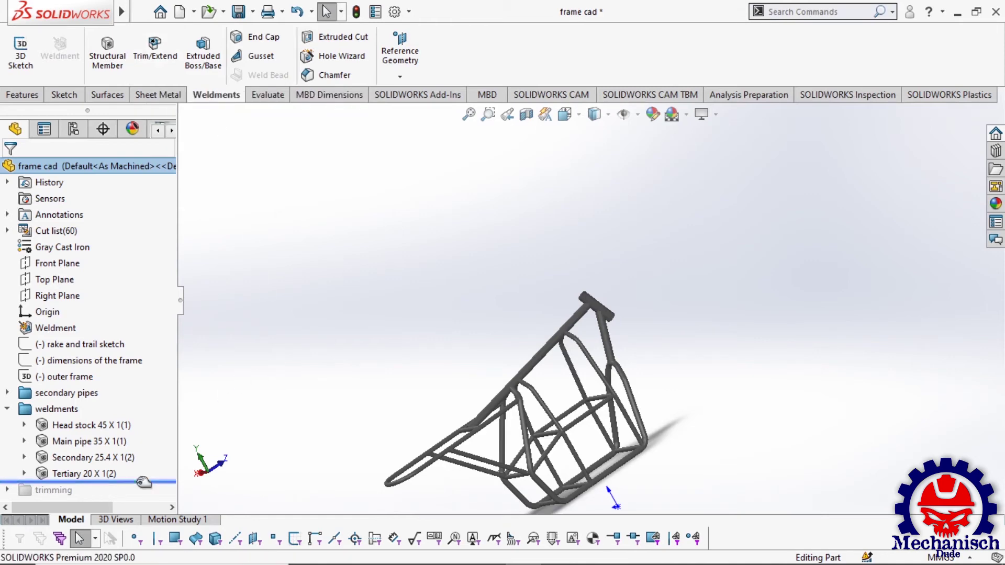
pyautogui.moveTo(143, 482); pyautogui.dragTo(142, 498)
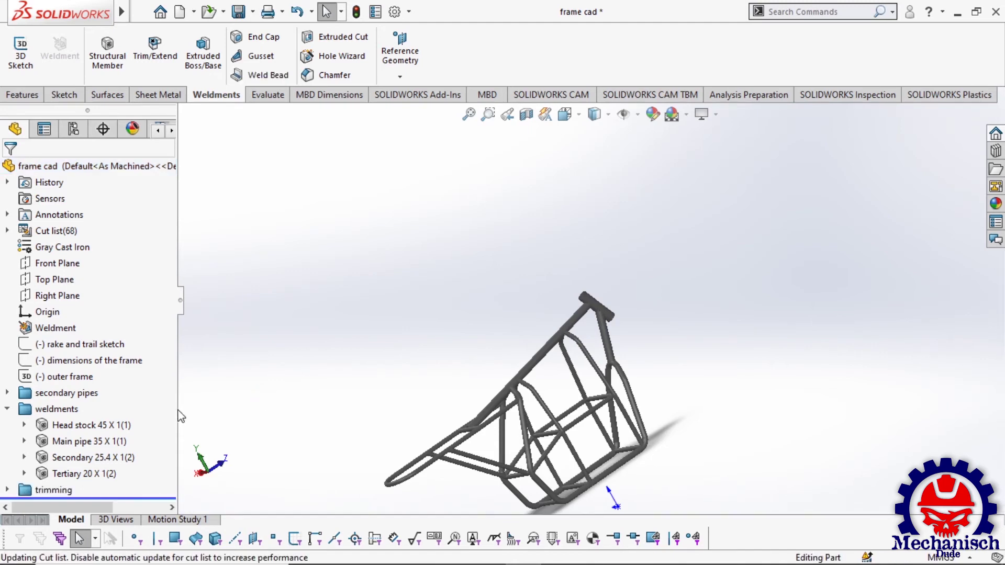
pyautogui.click(7, 490)
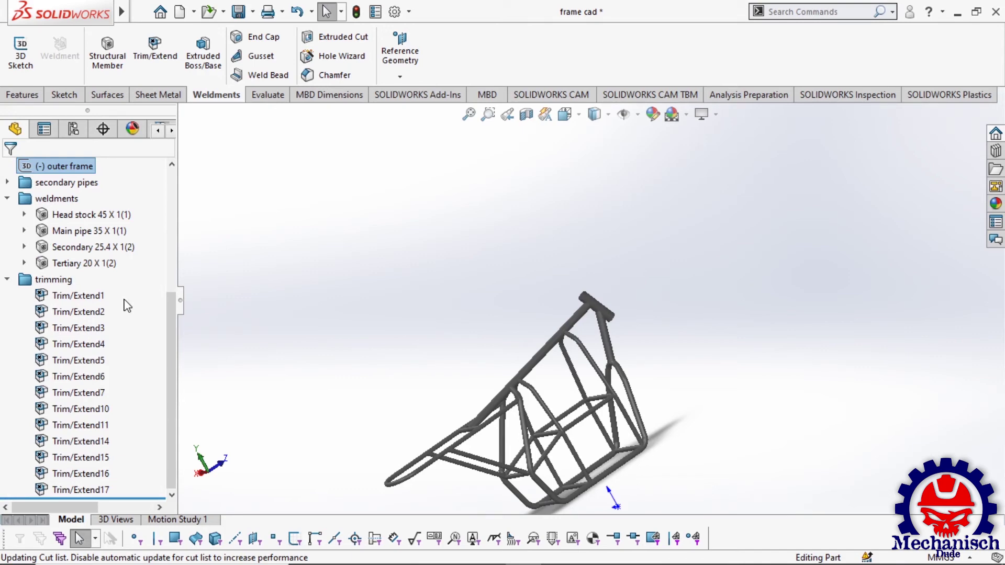
pyautogui.moveTo(330, 354); pyautogui.dragTo(541, 471, button='middle')
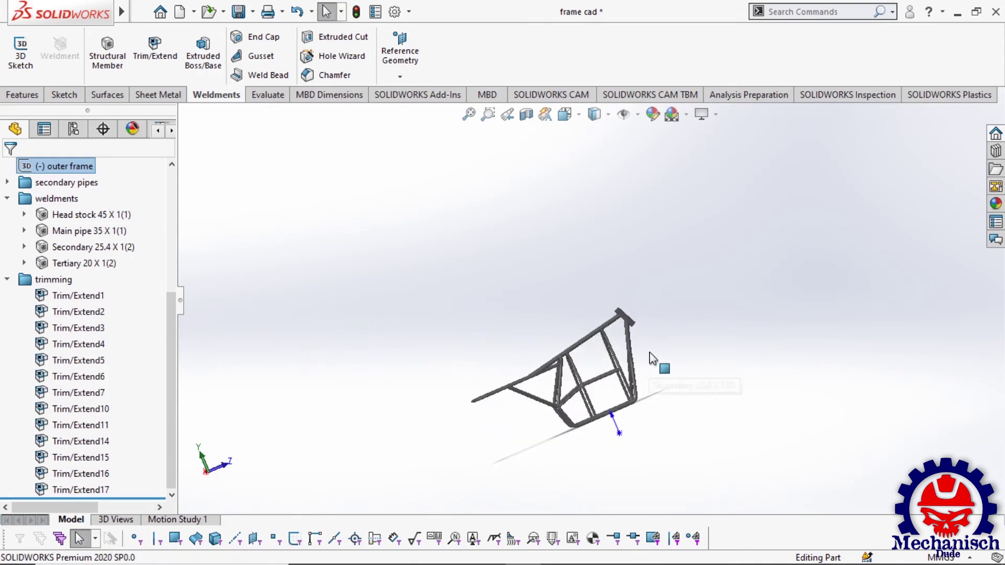
pyautogui.moveTo(653, 359); pyautogui.dragTo(665, 366, button='middle')
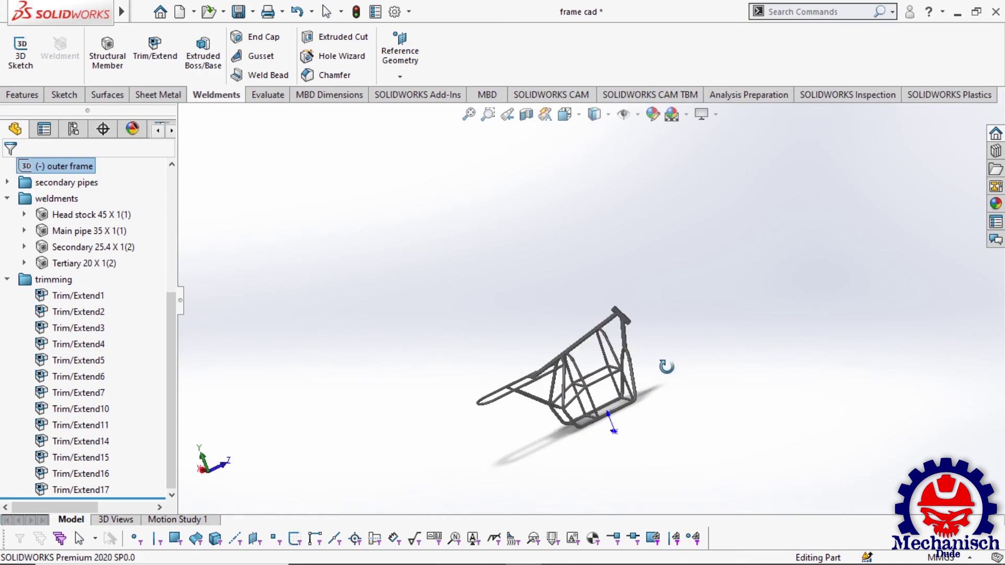
pyautogui.click(7, 280)
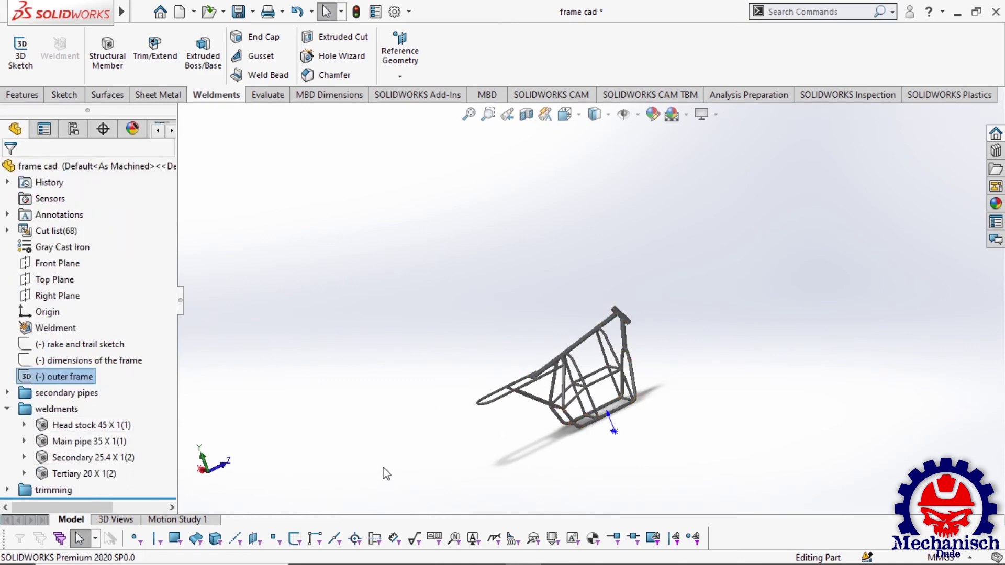
pyautogui.scroll(-4, 649, 398)
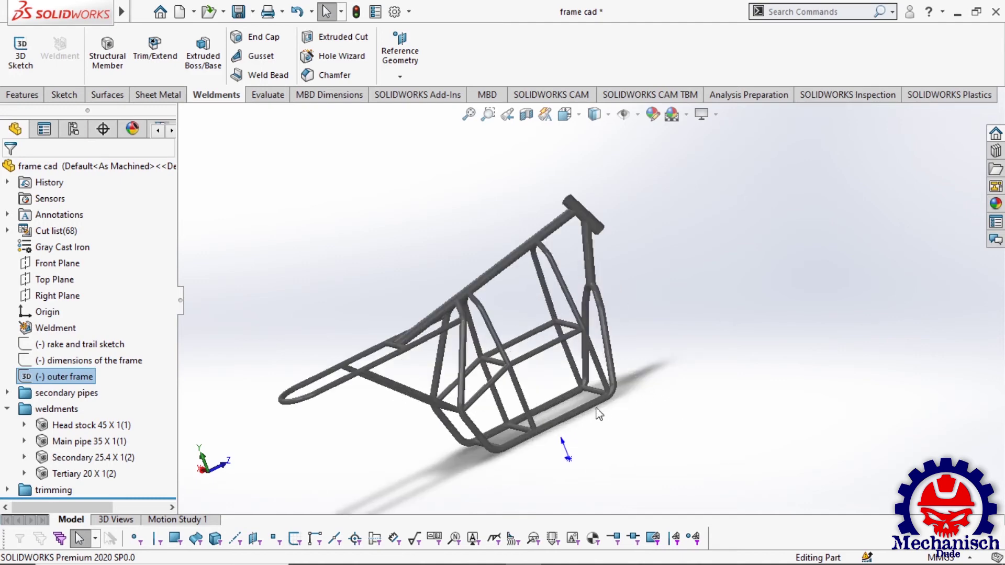
pyautogui.moveTo(416, 461); pyautogui.dragTo(579, 435, button='middle')
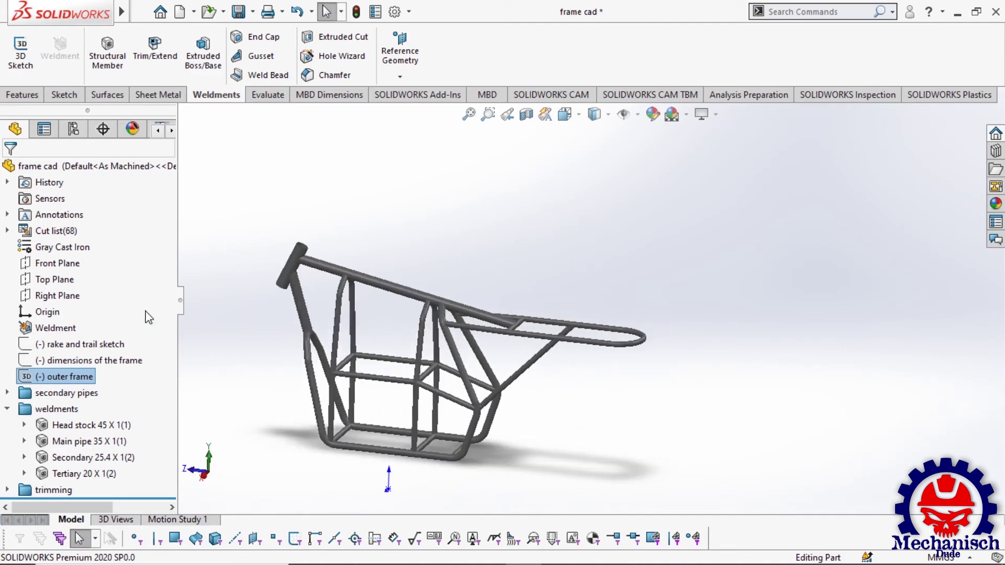
# Apply Gray Cast Iron through the Edit Material dialog and close it
pyautogui.rightClick(55, 250)
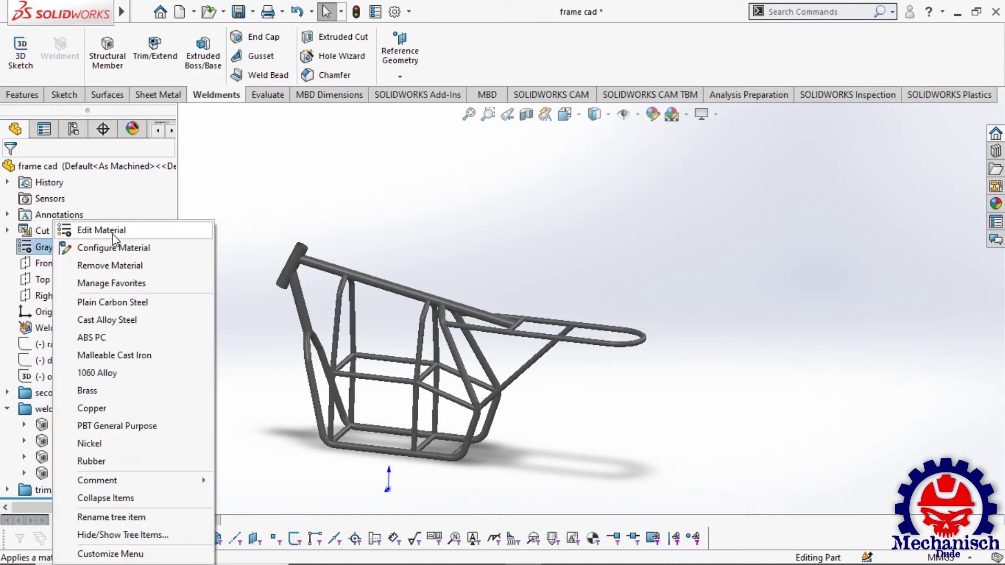
pyautogui.press('Escape')
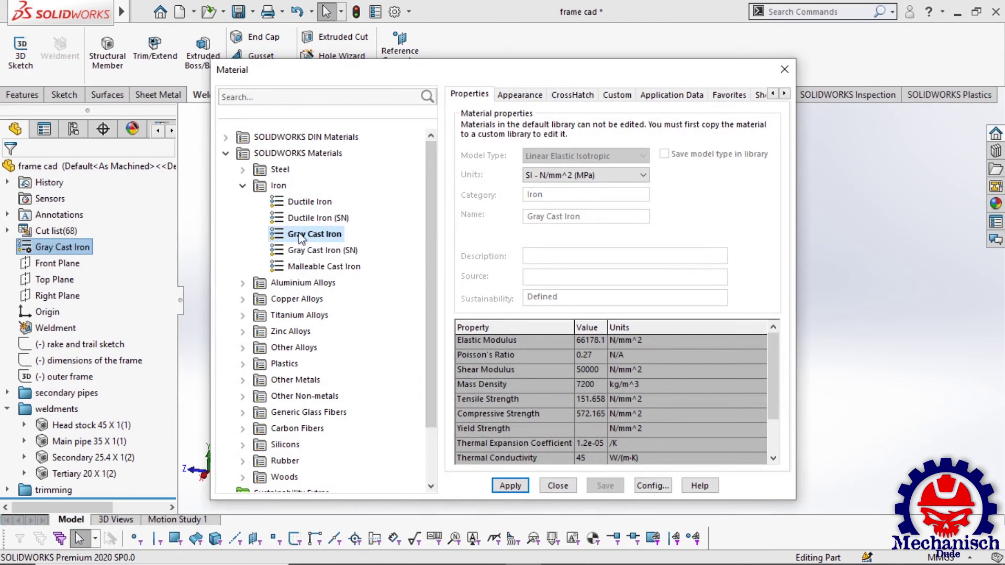
pyautogui.click(511, 486)
pyautogui.click(557, 486)
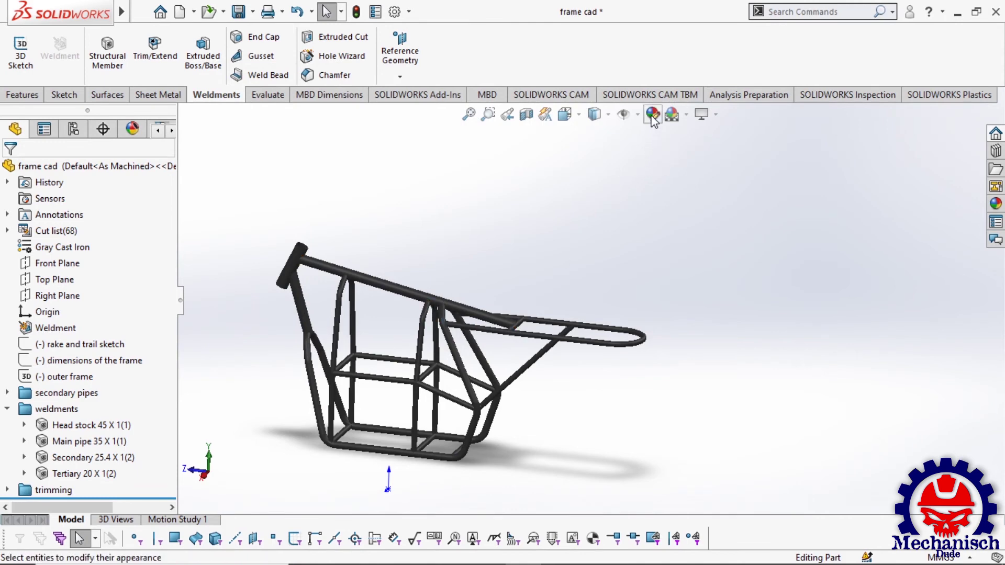
# Recolour the frame's cast iron appearance to a lighter grey swatch, RGB 128, 128, 128
pyautogui.click(652, 117)
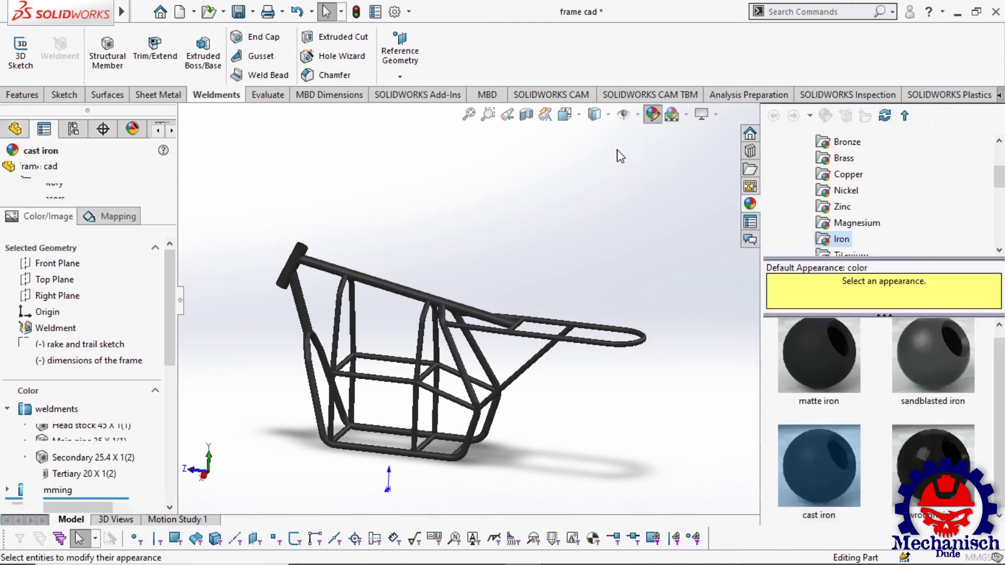
pyautogui.moveTo(172, 293); pyautogui.dragTo(172, 345)
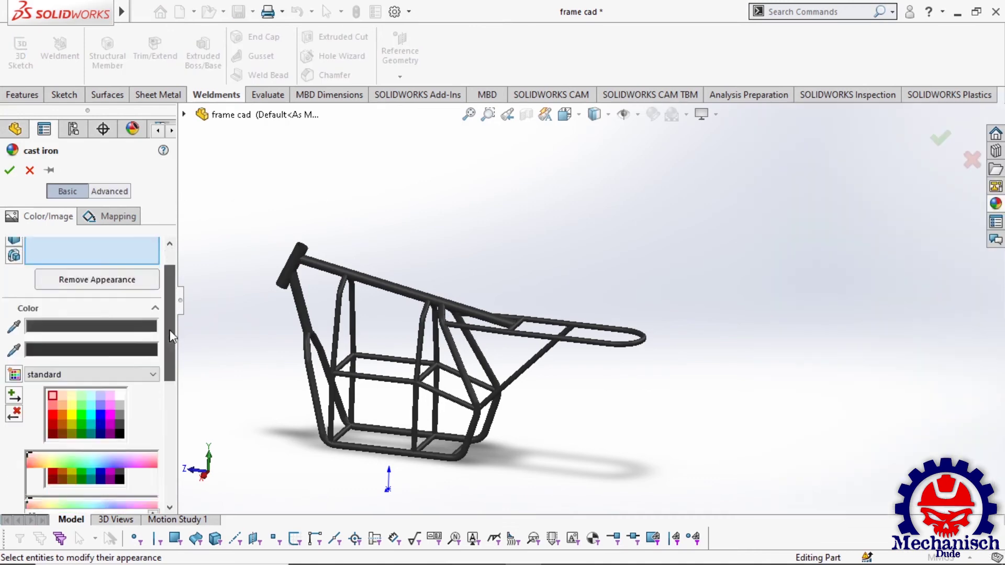
pyautogui.scroll(-4, 172, 346)
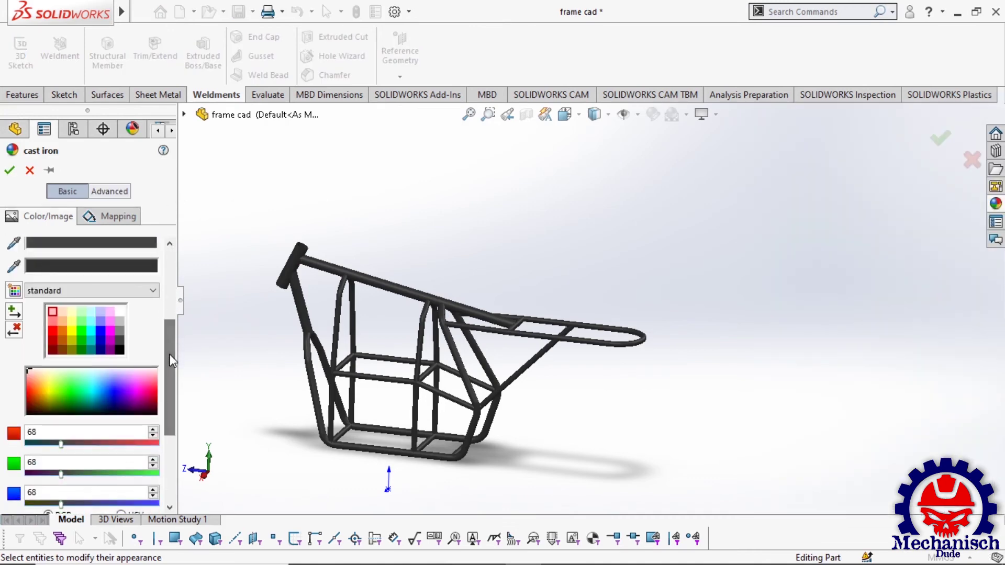
pyautogui.click(122, 334)
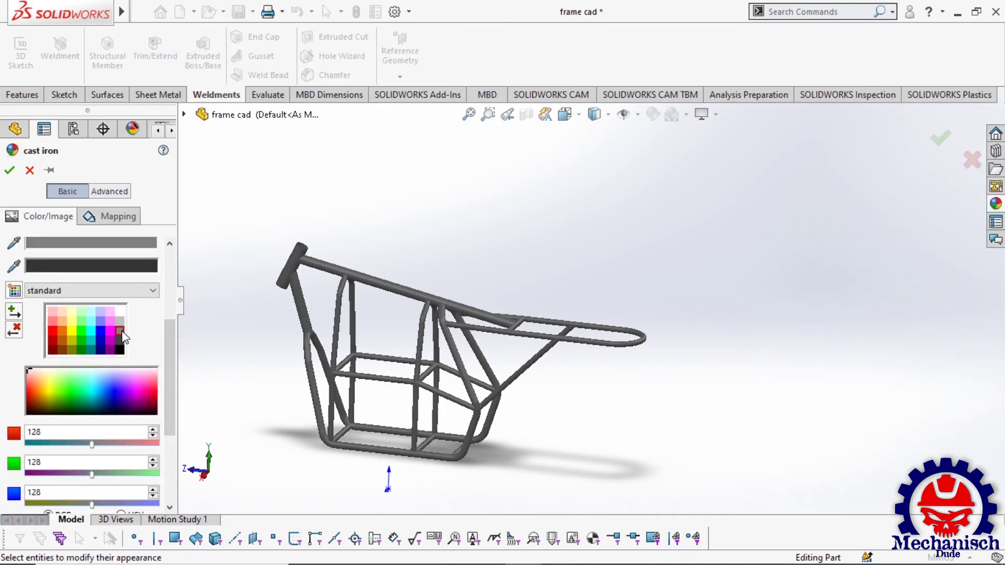
pyautogui.click(9, 170)
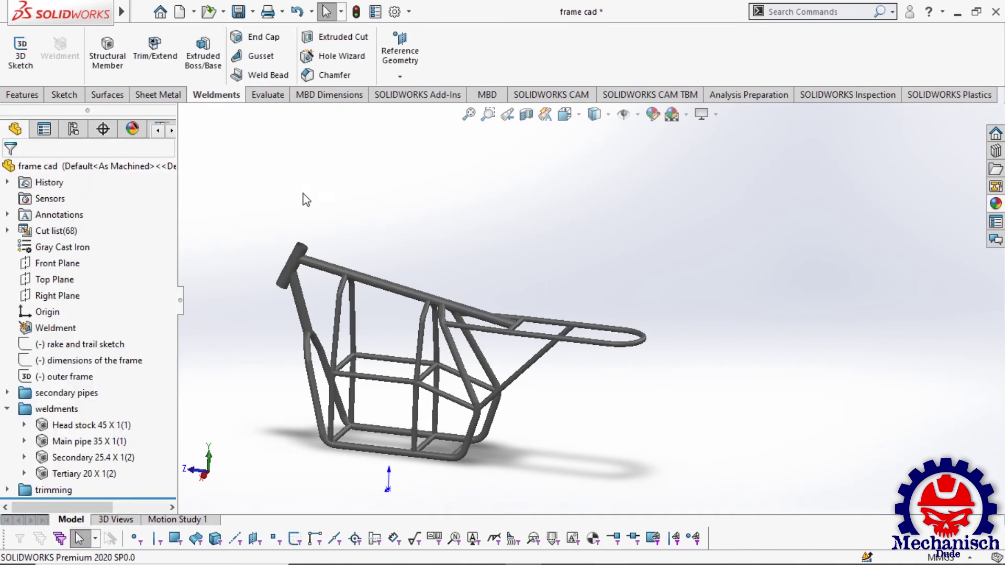
pyautogui.moveTo(258, 207); pyautogui.dragTo(689, 500)
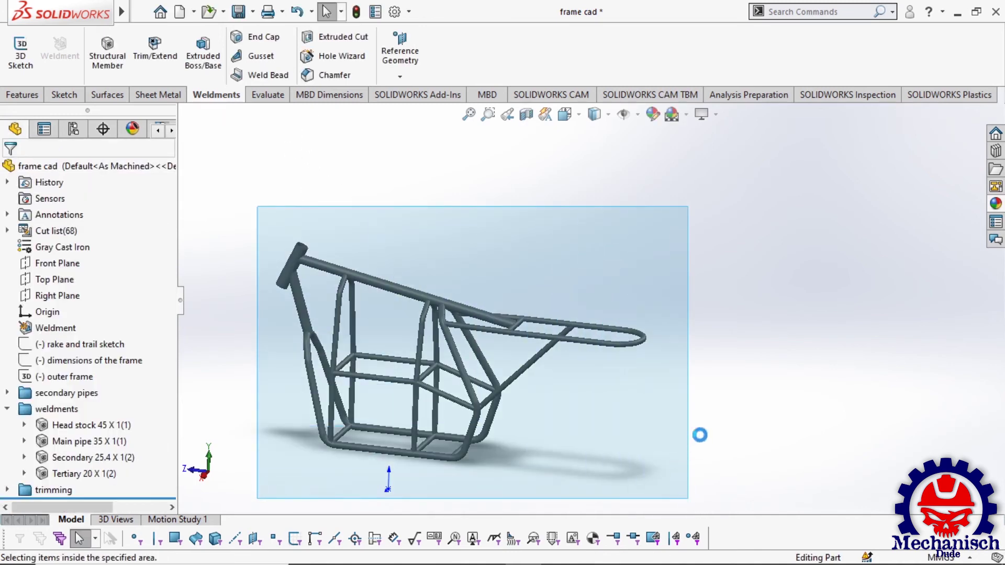
# Run Mass Properties from the Evaluate tab and read the frame's mass of 3034.60 grams
pyautogui.click(658, 347)
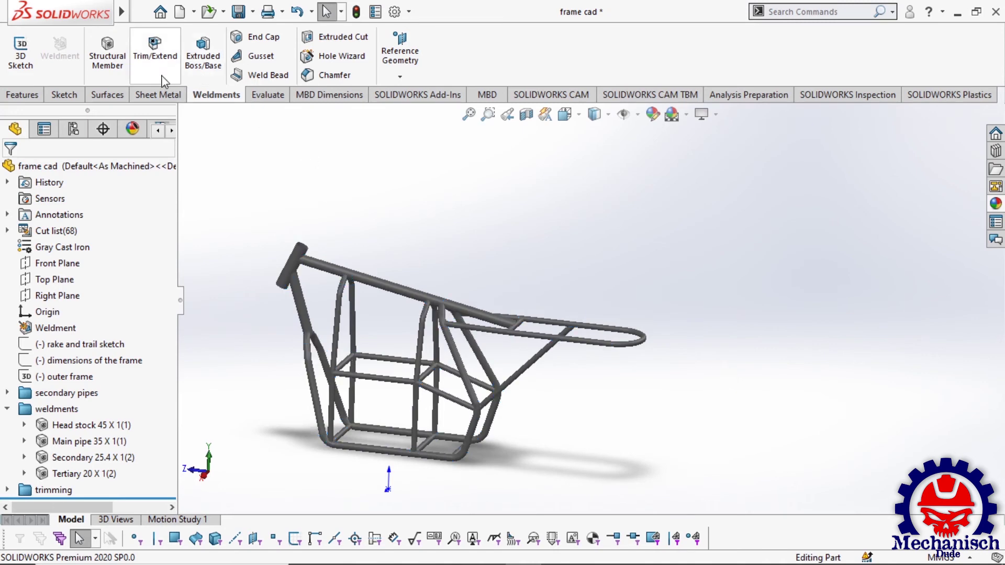
pyautogui.click(269, 95)
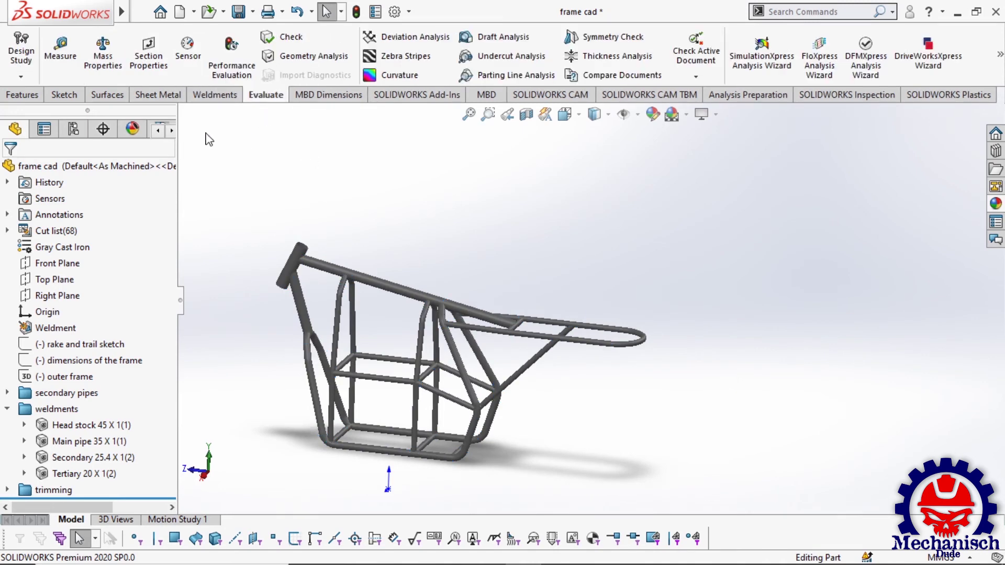
pyautogui.click(102, 59)
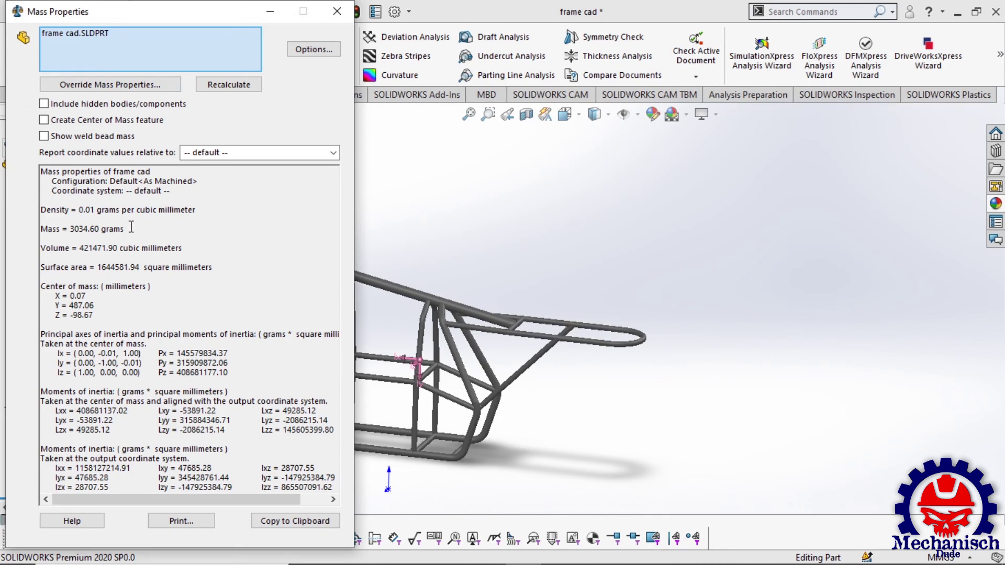
pyautogui.moveTo(128, 226); pyautogui.dragTo(47, 226)
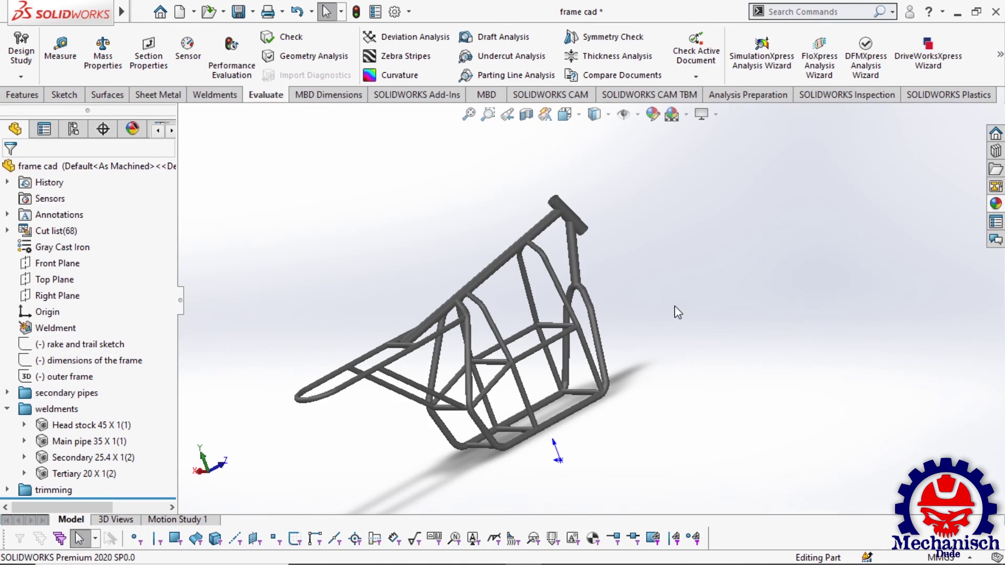
pyautogui.moveTo(649, 294); pyautogui.dragTo(567, 321, button='middle')
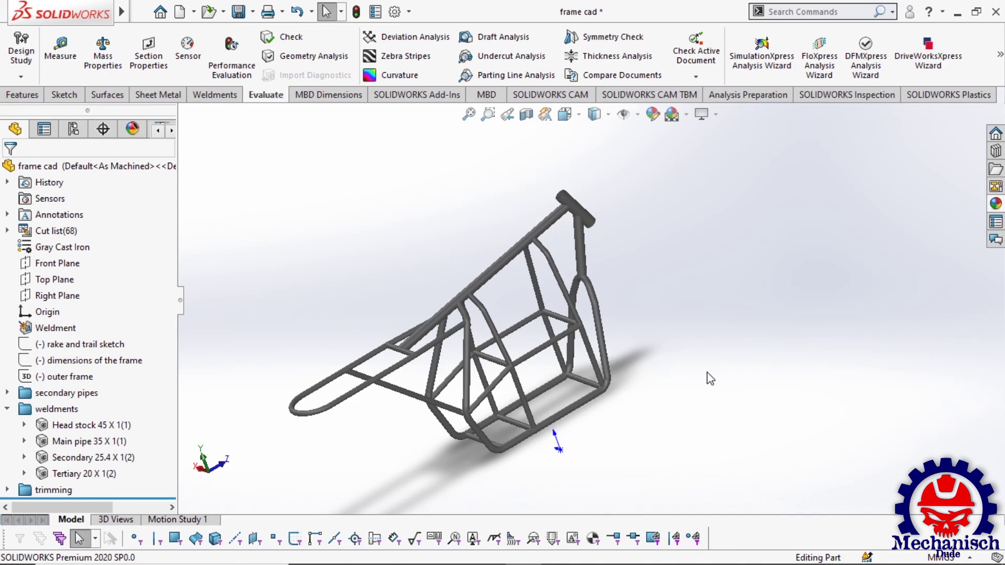
pyautogui.moveTo(689, 347); pyautogui.dragTo(514, 487, button='middle')
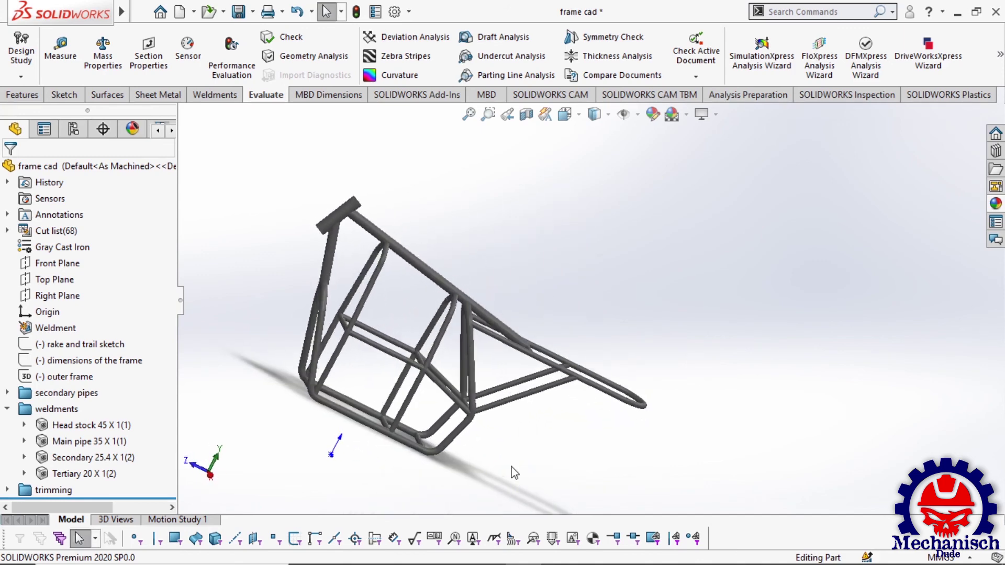